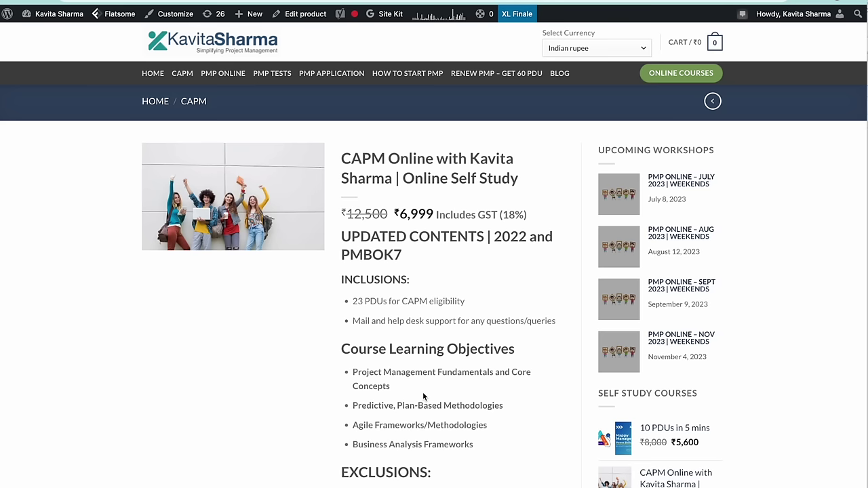
Switch to Safari, open the New Pass CAPM in 21 Days course and expand 1: Project Basics
key(super+Tab)
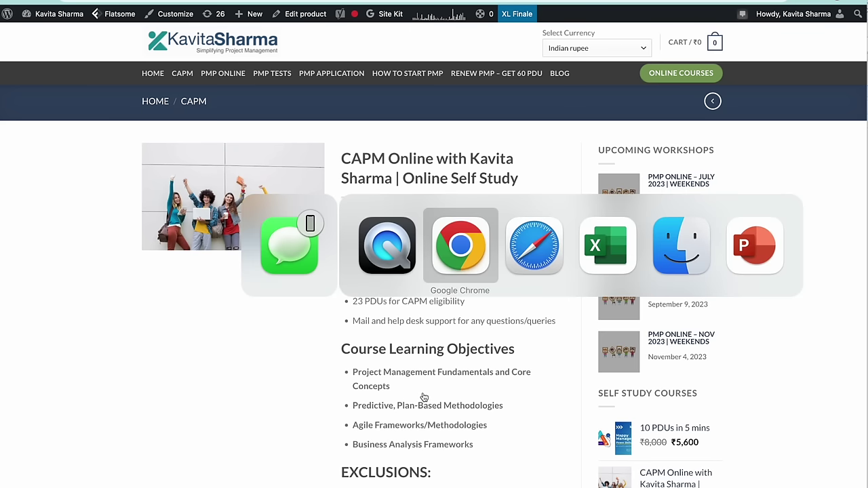
key(super+Tab)
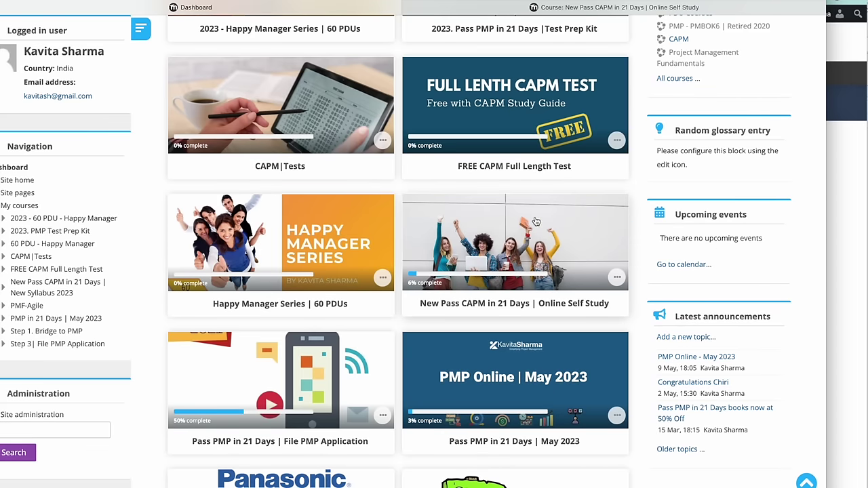
click(536, 263)
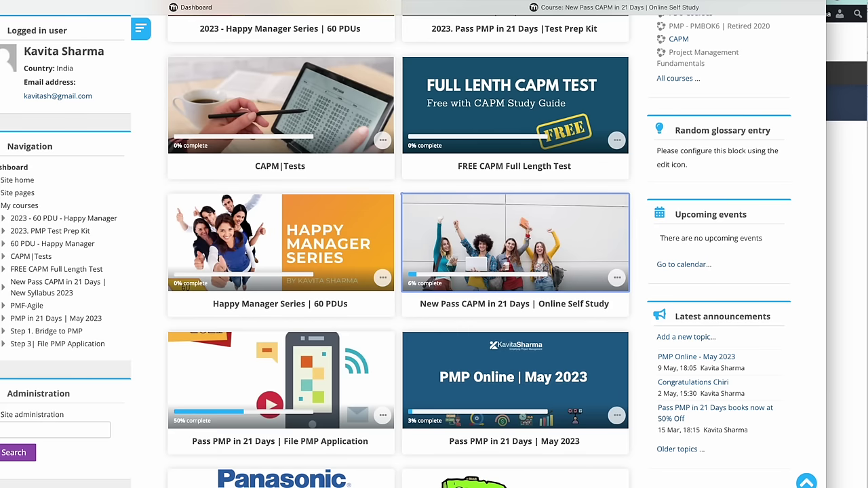
click(502, 253)
scroll(328, 286, down, 3)
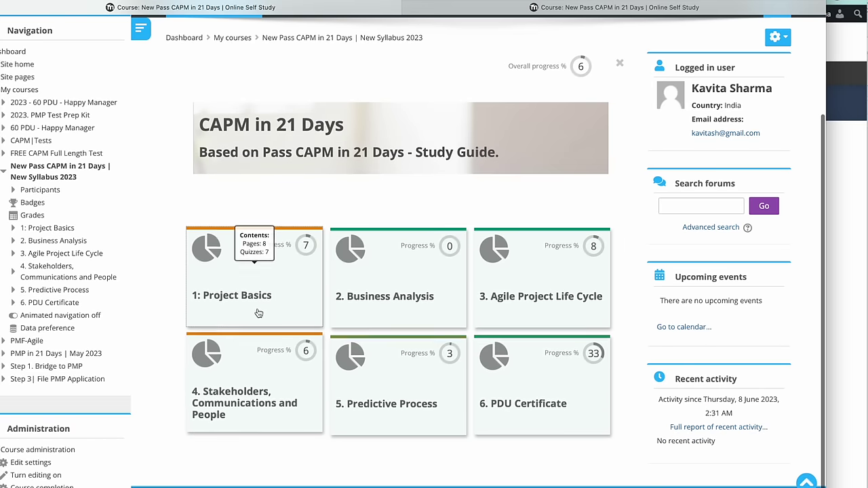
click(292, 299)
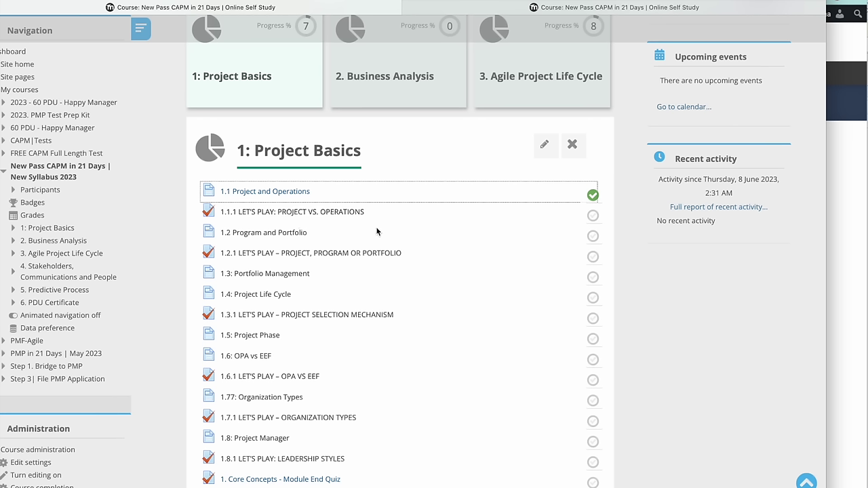
Play the 1.1 Project and Operations lesson video, then close it
click(263, 193)
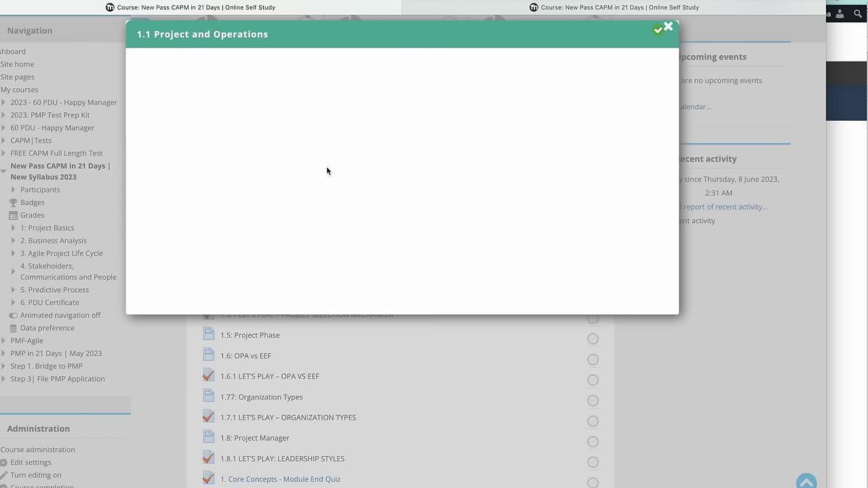
click(407, 214)
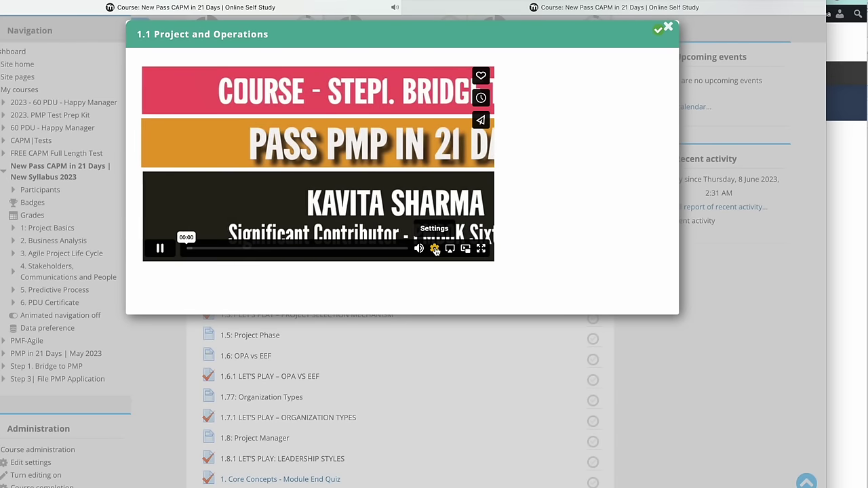
click(668, 27)
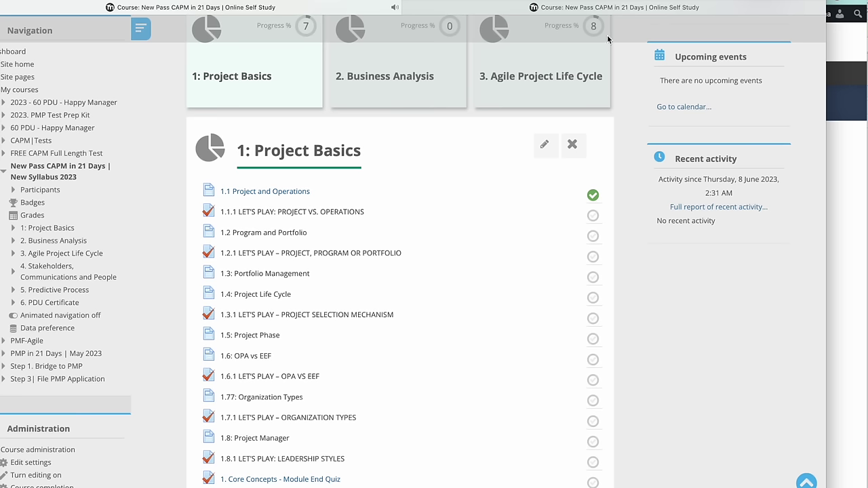
Review a finished attempt of the 1.1.1 Project vs. Operations quiz, jumping to question 15
click(293, 216)
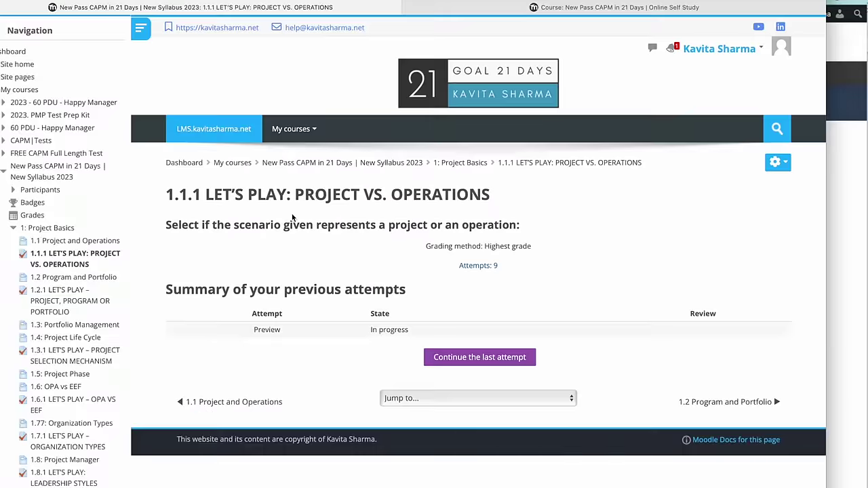
click(470, 265)
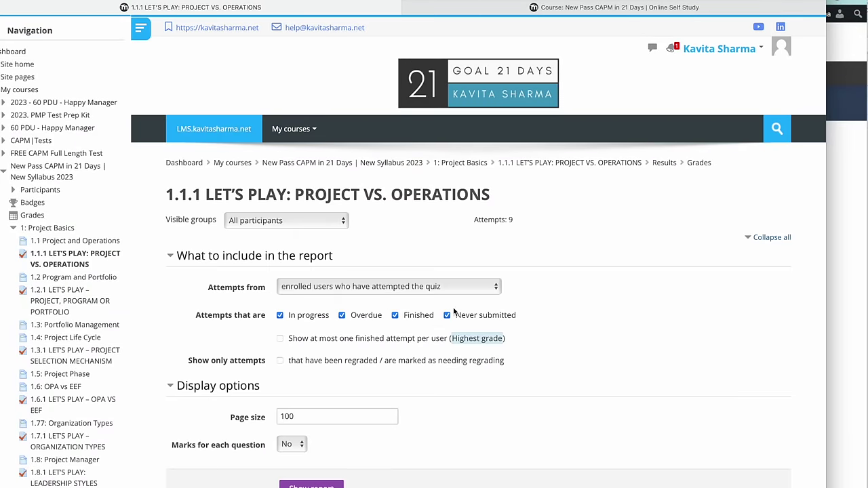
scroll(522, 345, down, 10)
scroll(475, 325, down, 1)
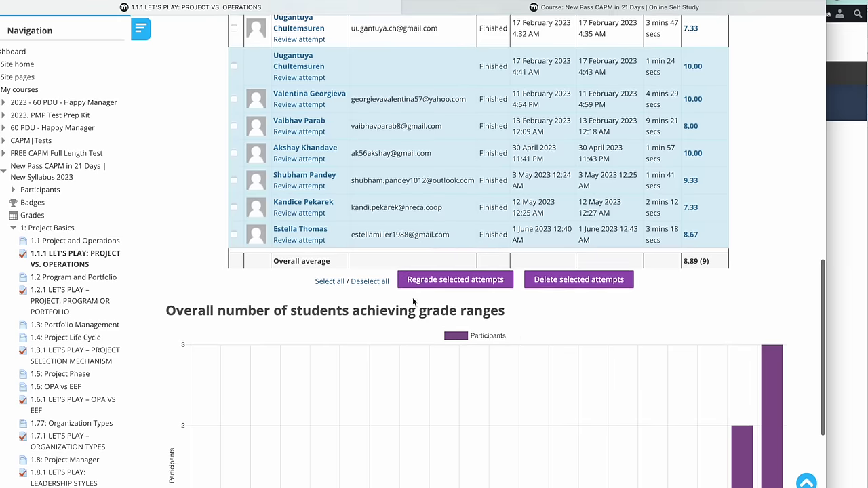
scroll(421, 296, up, 4)
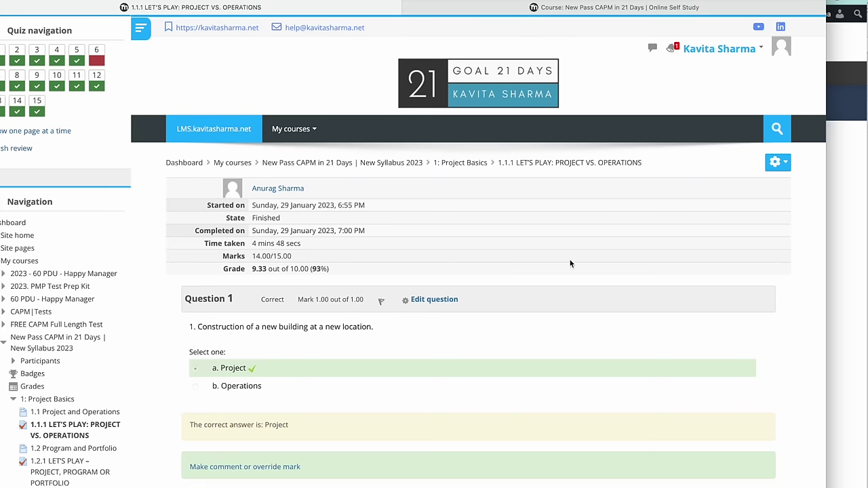
scroll(397, 264, down, 5)
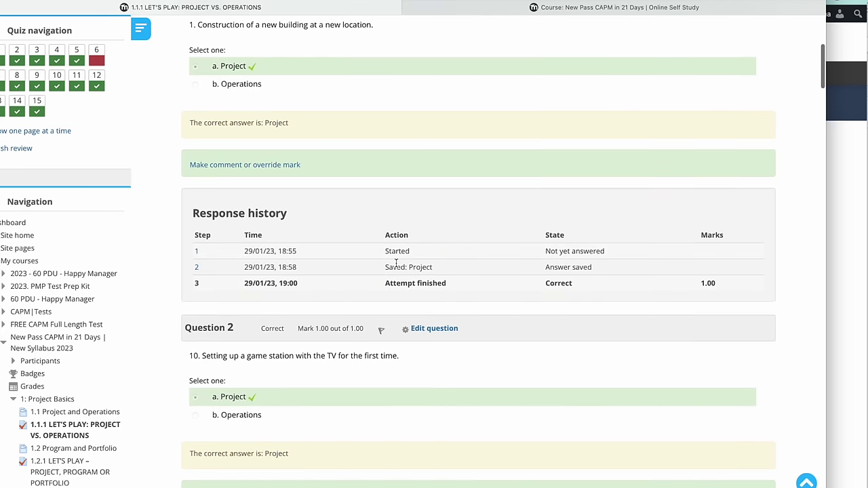
scroll(397, 264, down, 10)
scroll(396, 263, down, 15)
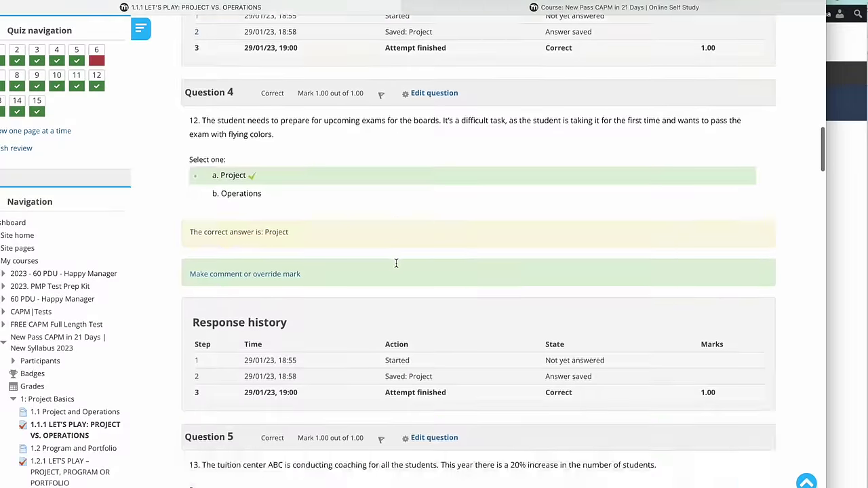
scroll(396, 263, down, 15)
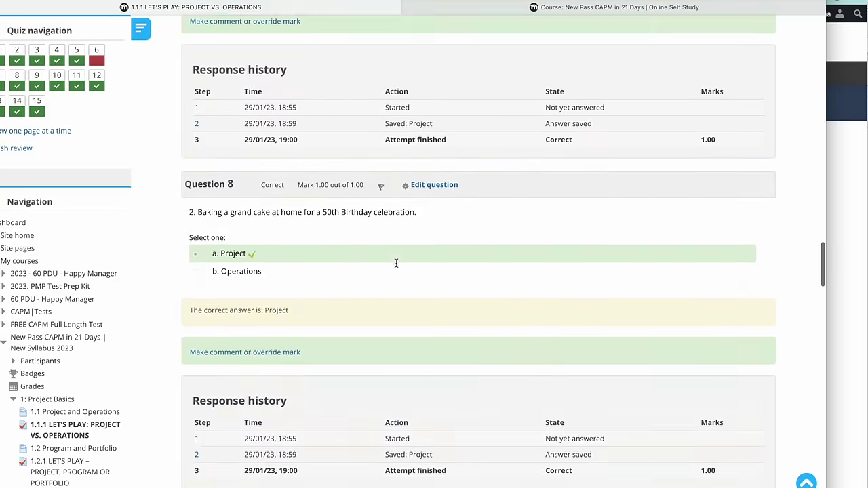
scroll(396, 263, down, 2)
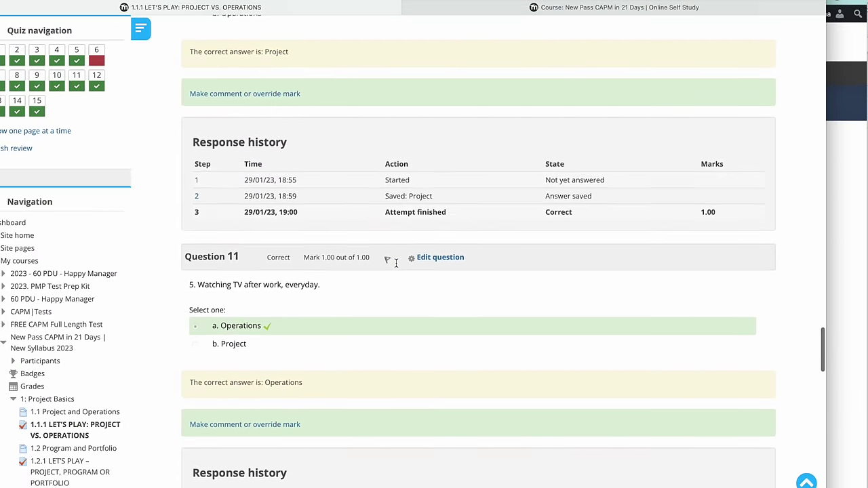
scroll(396, 264, up, 20)
scroll(396, 263, up, 5)
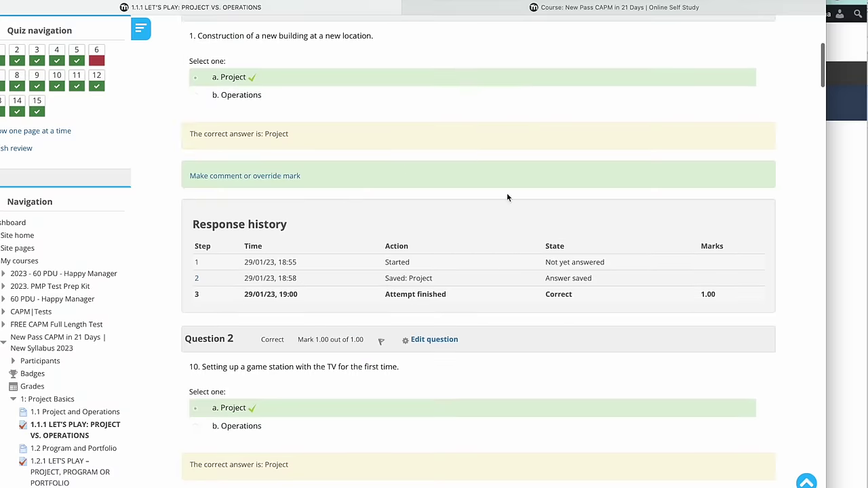
click(38, 102)
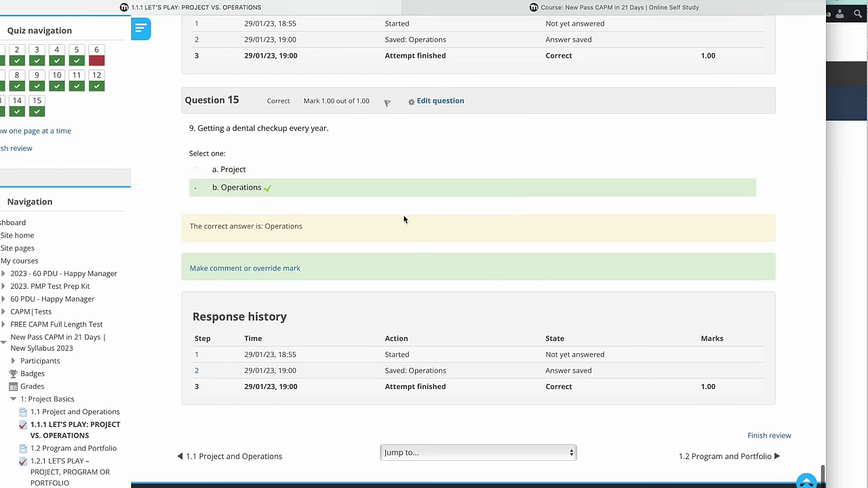
scroll(404, 220, up, 20)
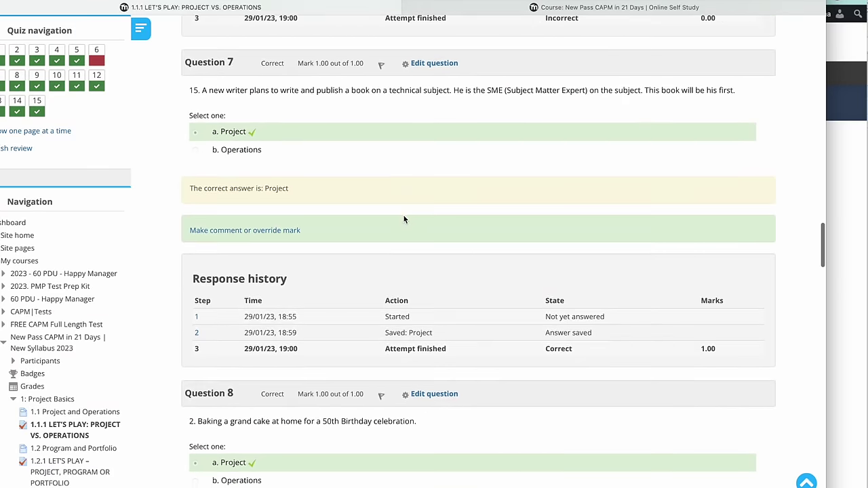
scroll(403, 219, up, 4)
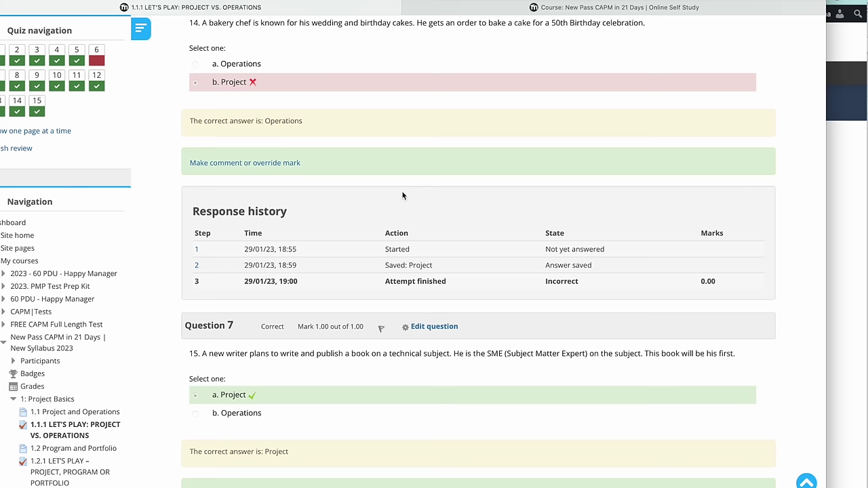
Switch to Excel and expand the Project Basics group into its nine study capsules
key(super+Tab)
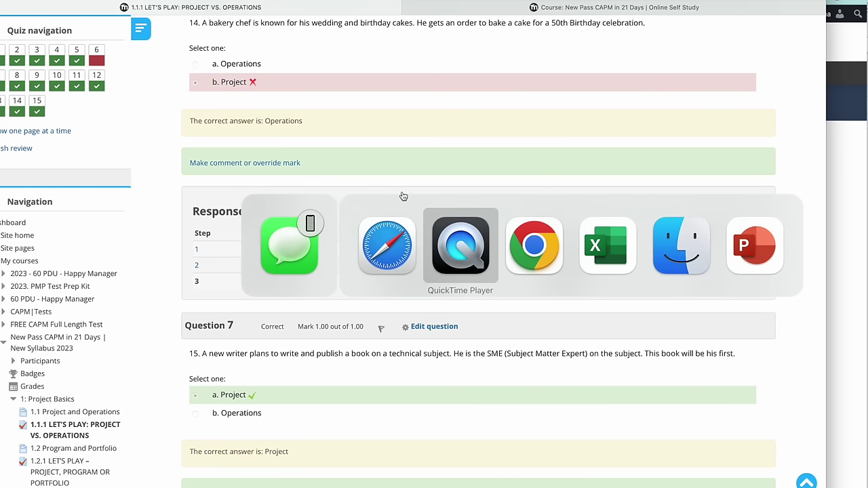
key(super+Tab)
key(super+Tab)
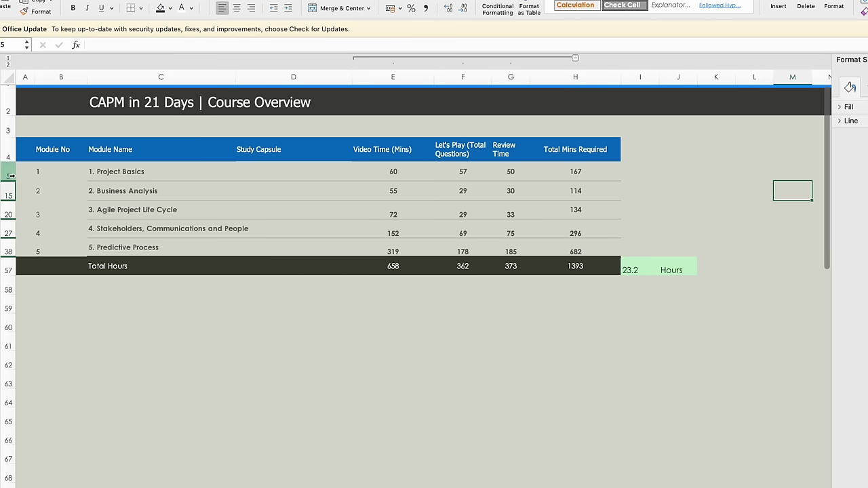
click(2, 194)
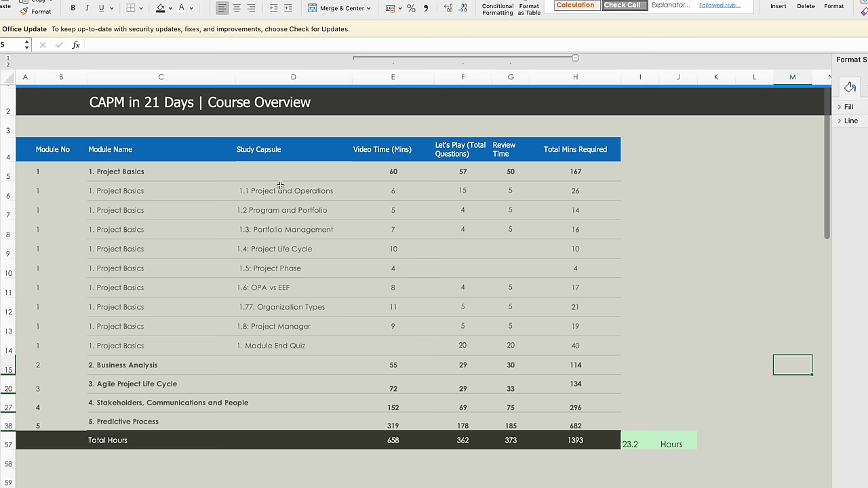
Reopen the course page, show the 1: Project Basics lessons, then return to Excel
key(super+Tab)
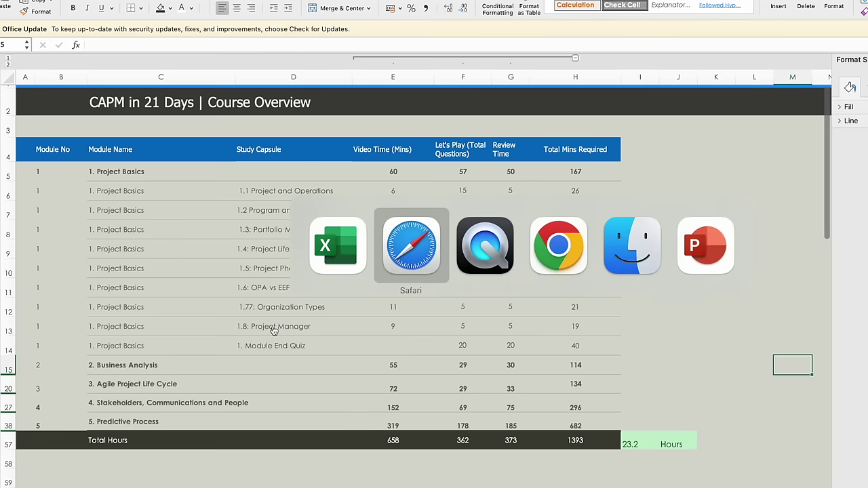
scroll(373, 270, up, 20)
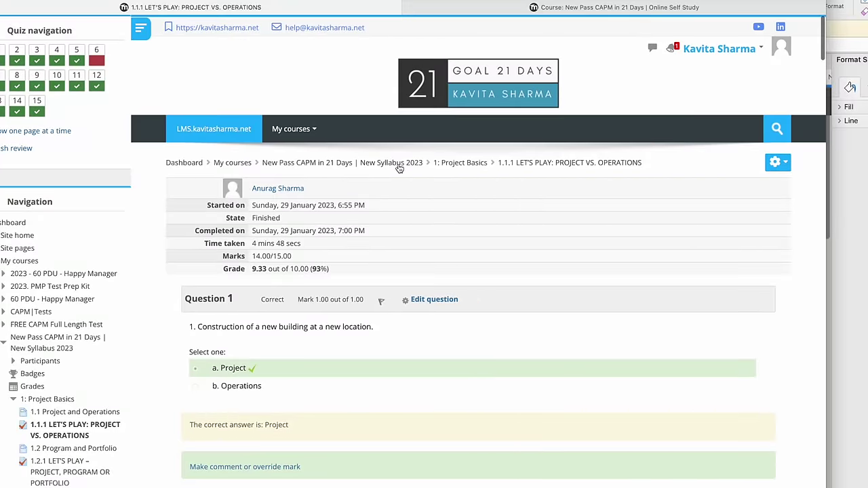
click(399, 162)
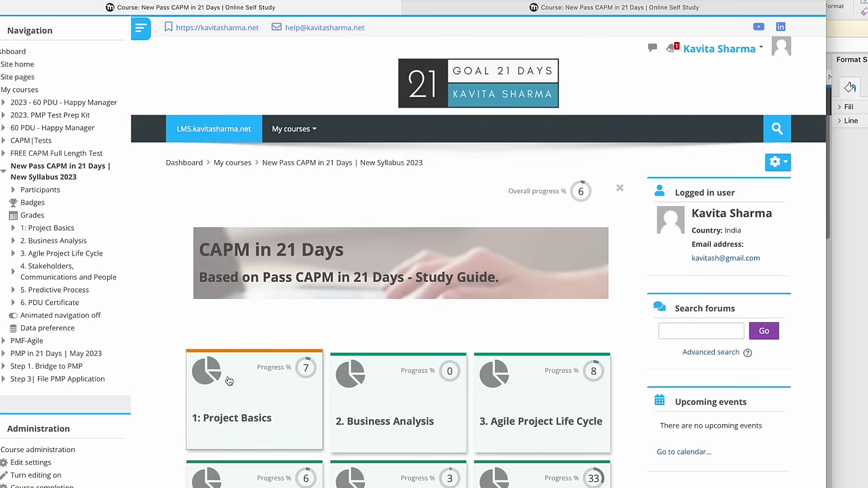
scroll(264, 325, down, 3)
click(264, 325)
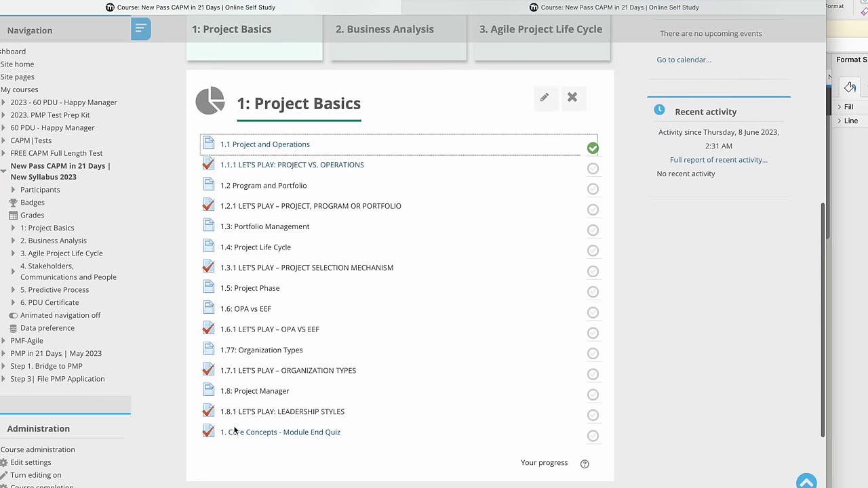
key(super+Tab)
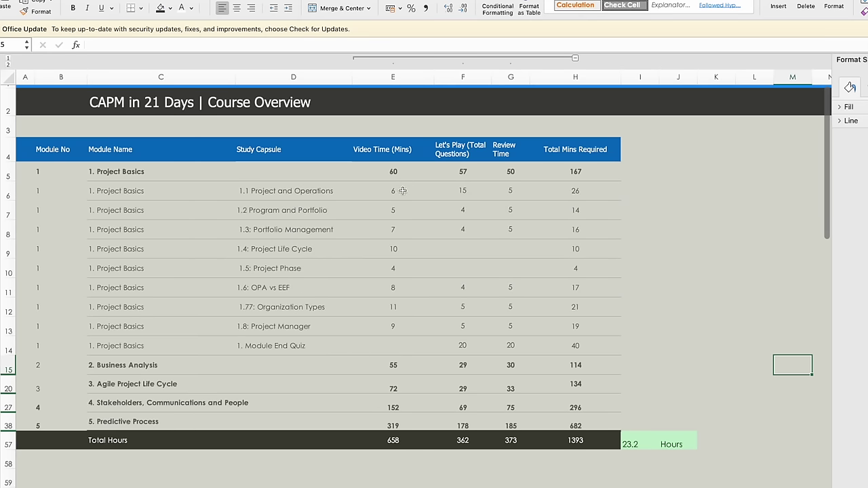
Inspect topic 1.1's video time, Let's Play count, review time and total minutes formula
drag(402, 191, 484, 190)
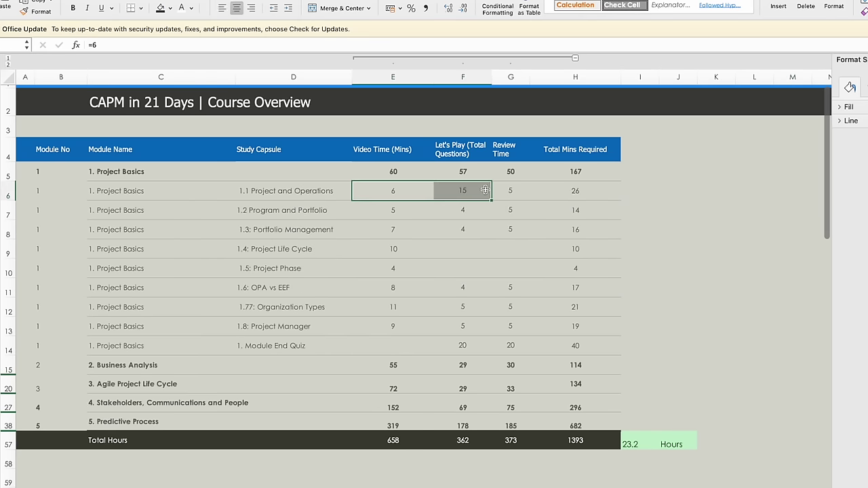
click(472, 190)
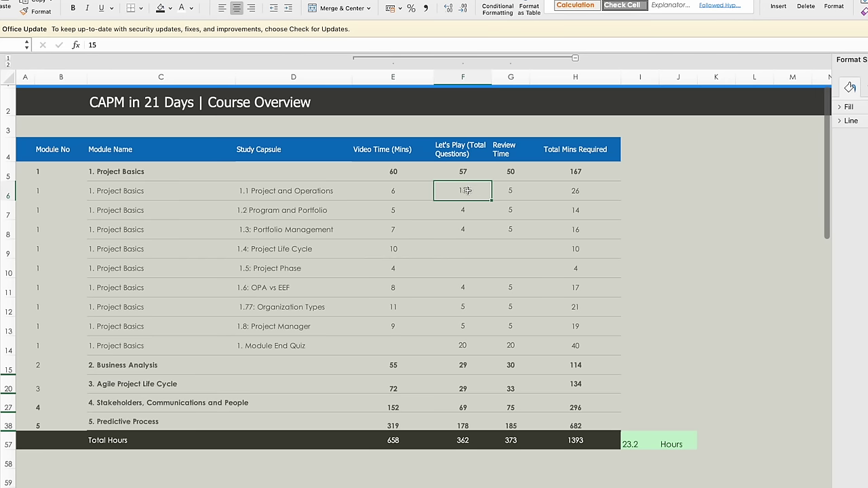
click(520, 192)
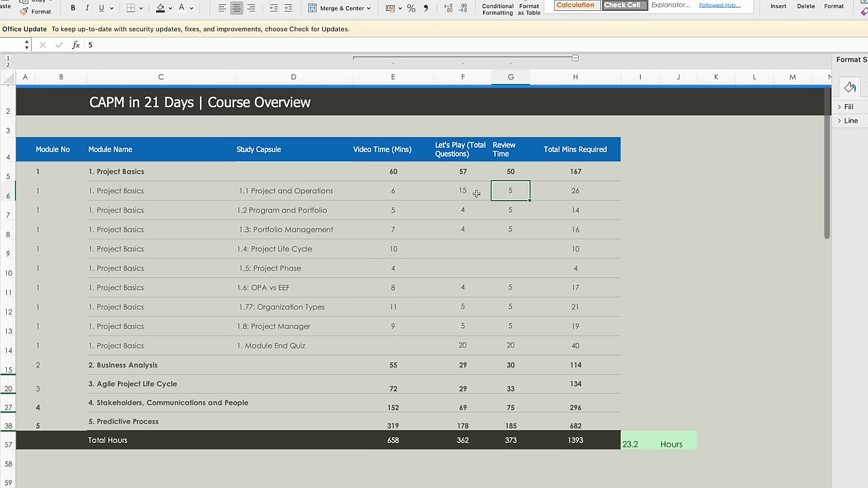
click(583, 190)
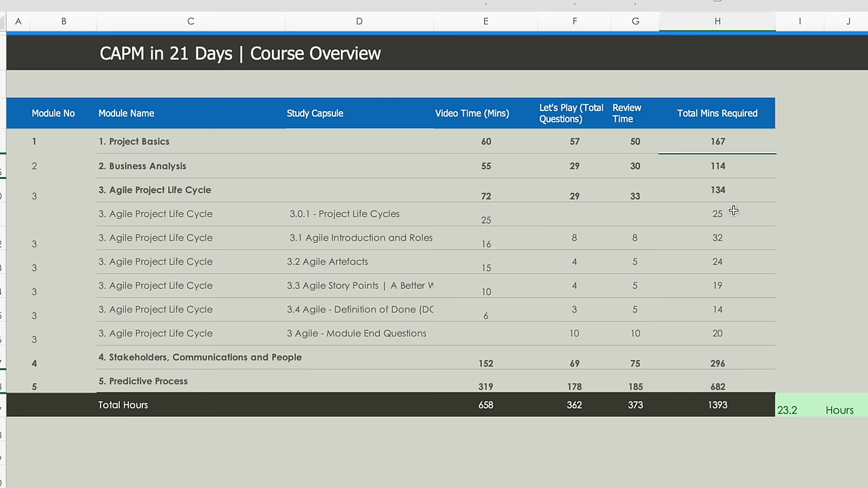
Check the Stakeholders capsule figures and topic 4.2 total, collapse them, and expand Predictive Process
click(2, 384)
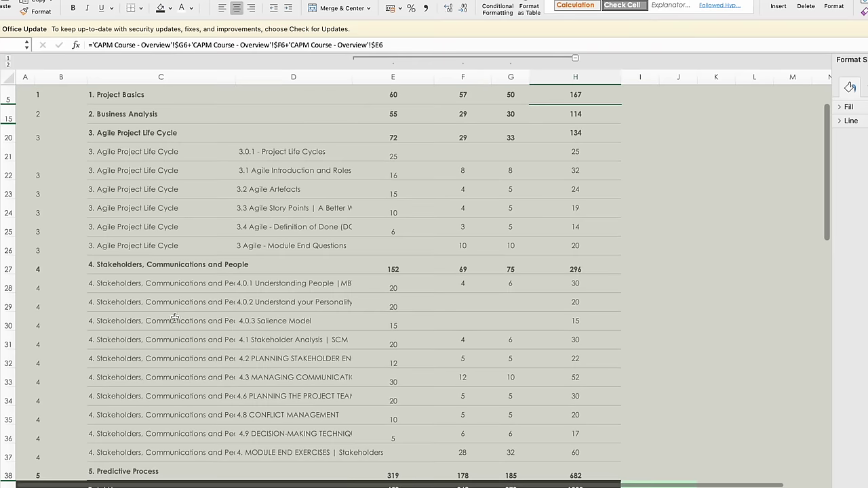
drag(273, 281, 266, 451)
drag(418, 399, 512, 326)
click(556, 353)
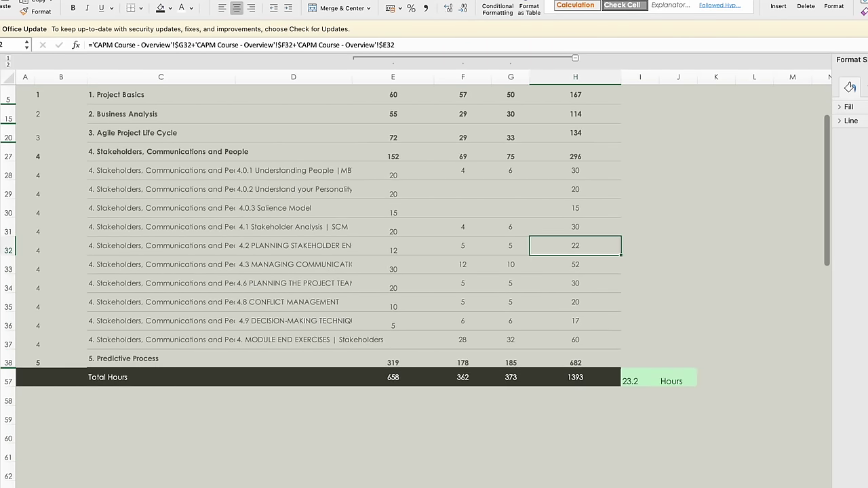
click(8, 360)
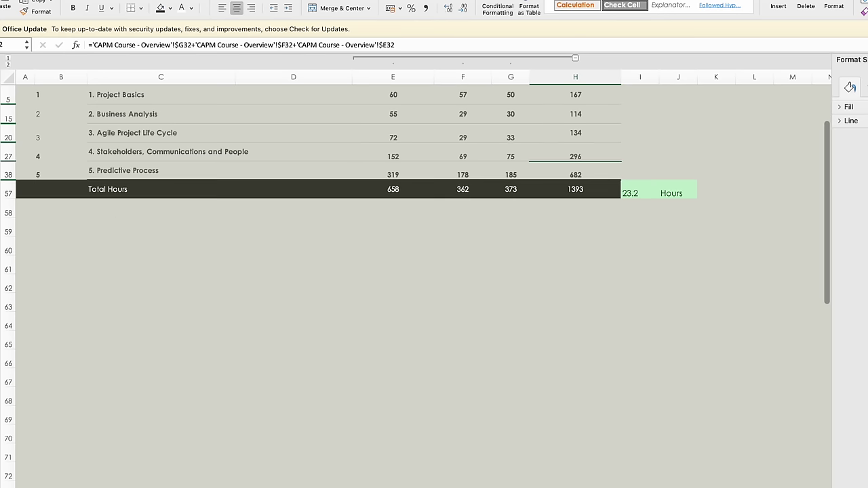
click(8, 176)
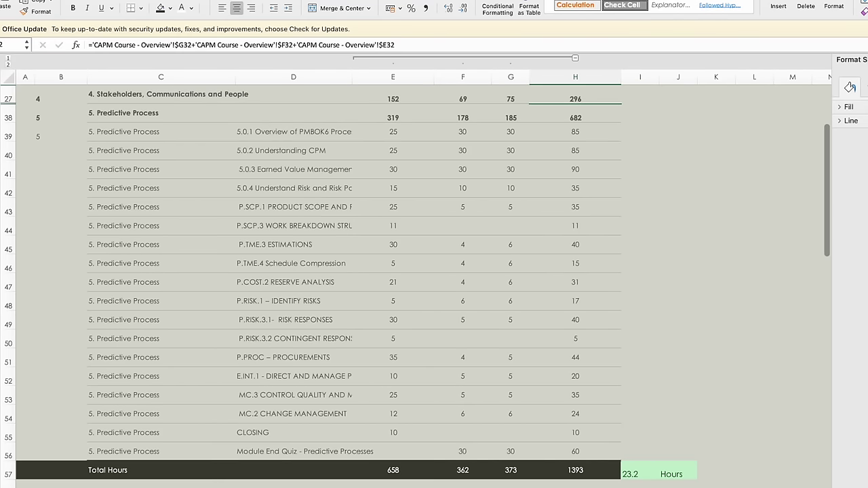
In Safari, open each section from 2. Business Analysis through 5. Predictive Process
key(super+Tab)
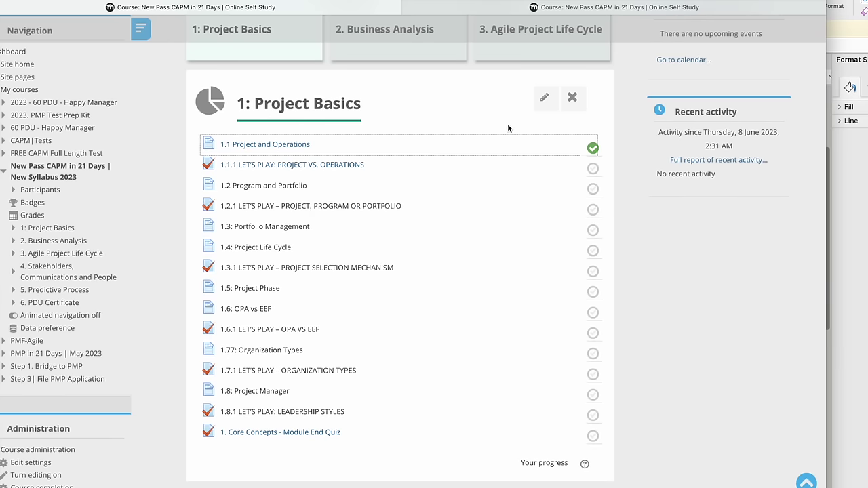
scroll(510, 125, up, 4)
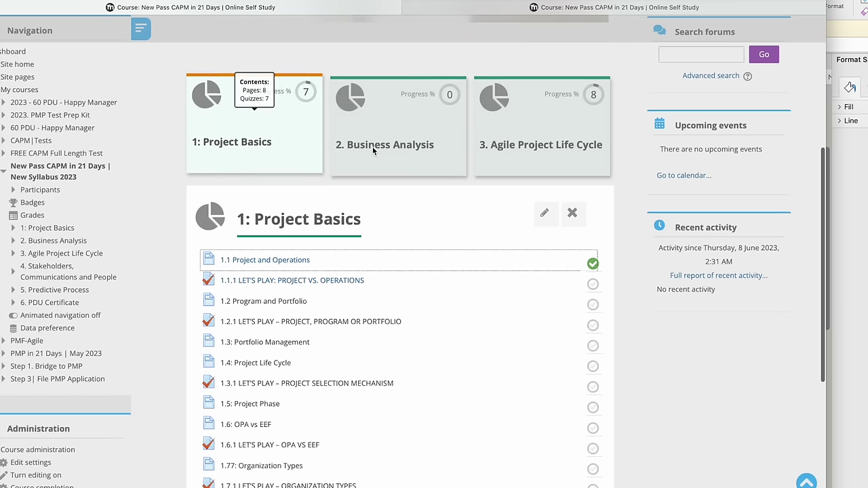
click(373, 147)
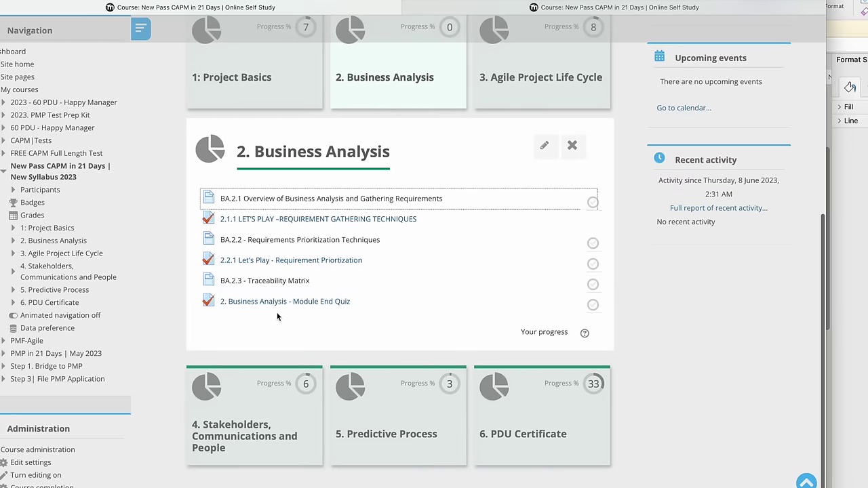
click(526, 80)
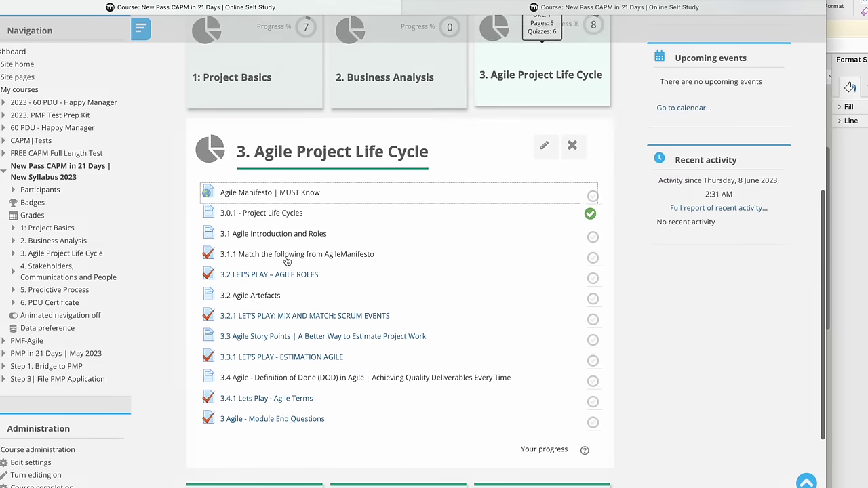
scroll(287, 403, down, 3)
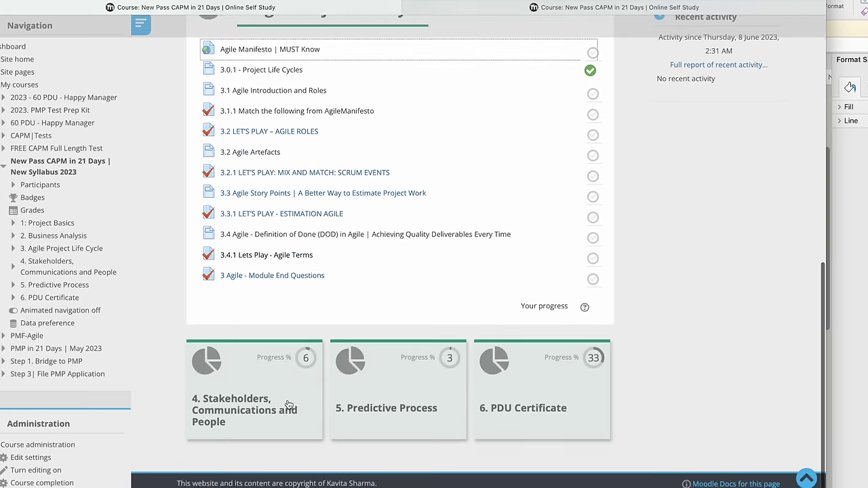
click(217, 424)
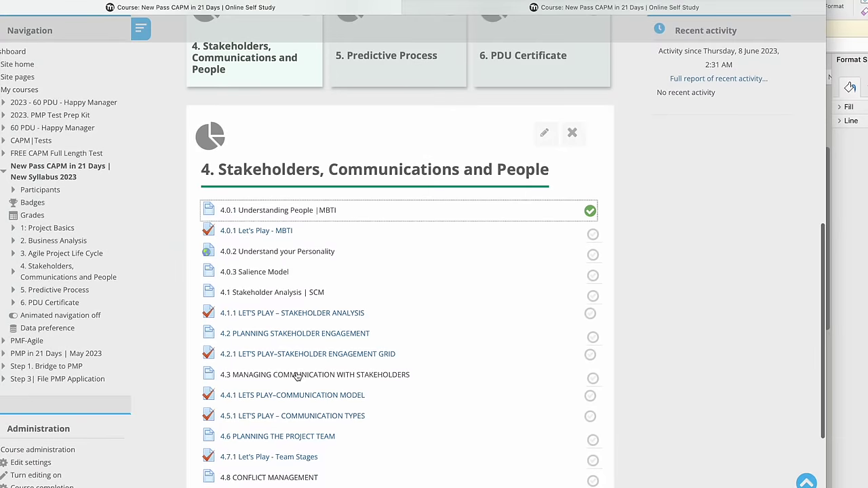
scroll(295, 387, down, 3)
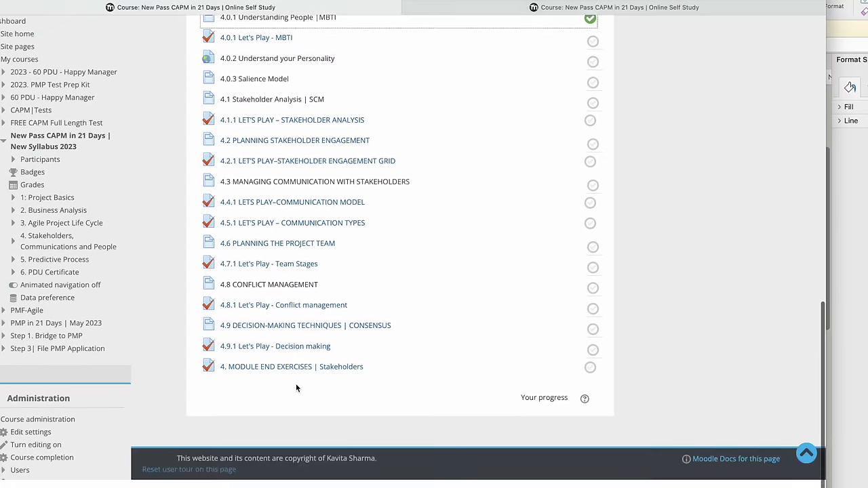
scroll(296, 387, up, 5)
scroll(296, 383, up, 2)
click(390, 271)
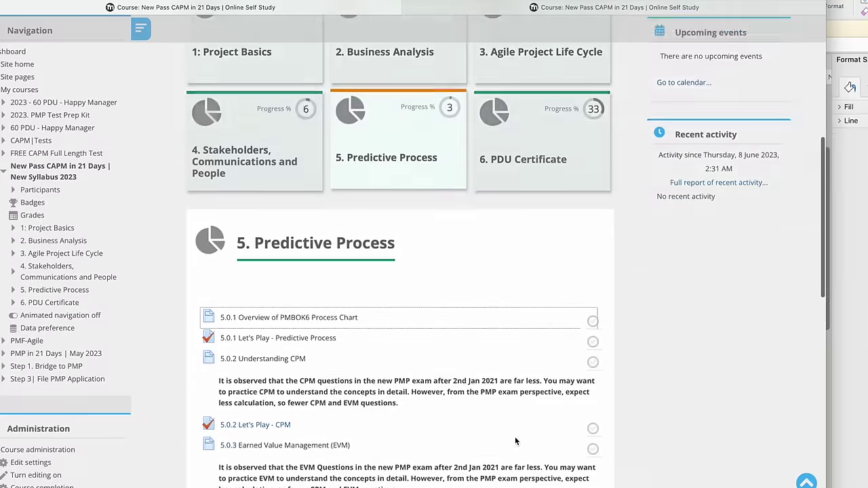
Open the 6. PDU Certificate section and its 23 PDU certificate activity
scroll(293, 390, down, 10)
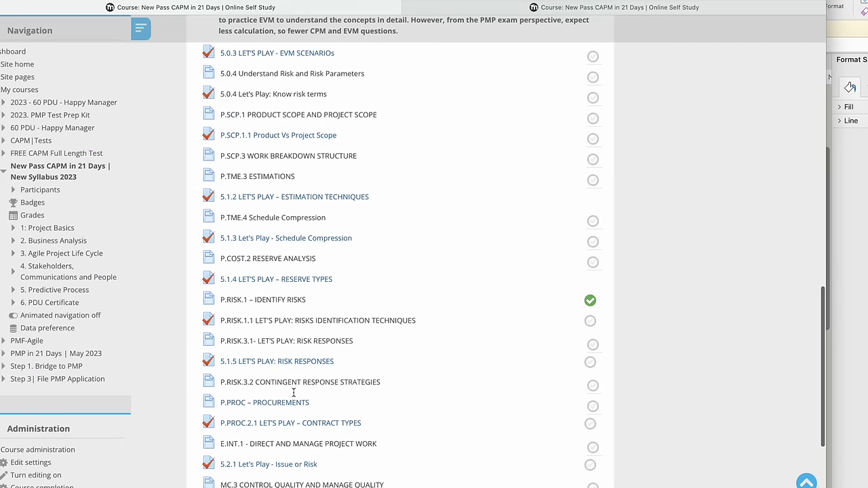
scroll(293, 397, down, 2)
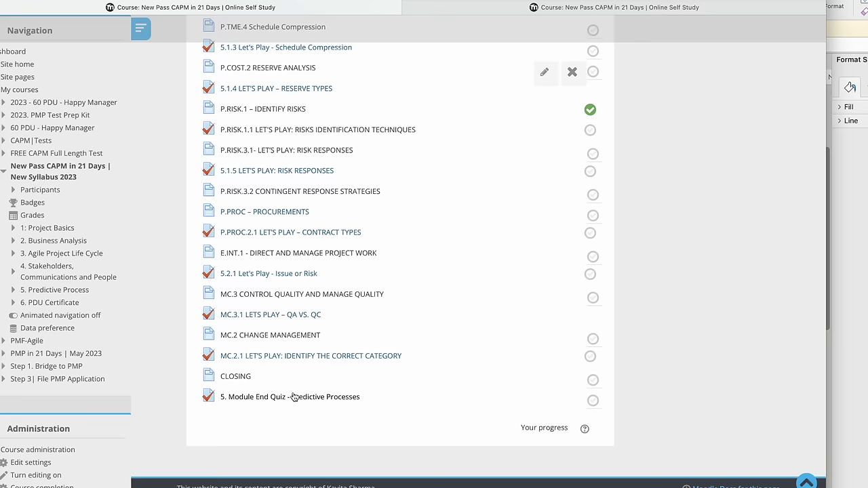
scroll(293, 397, up, 15)
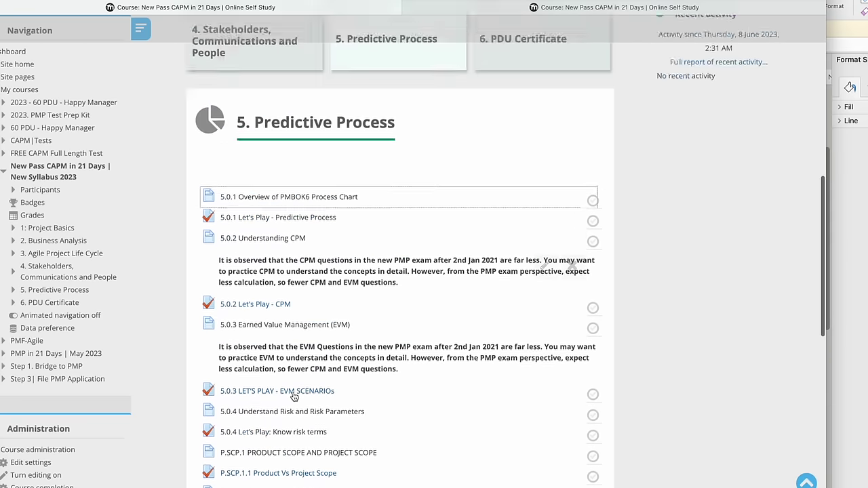
click(517, 244)
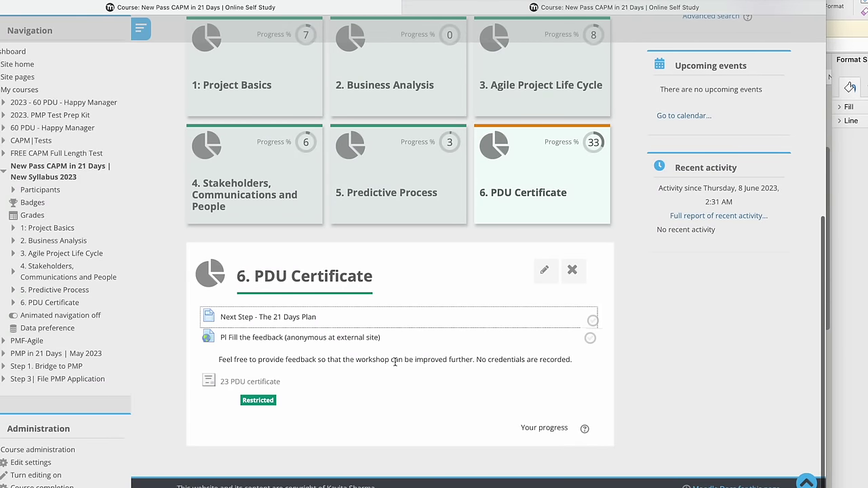
click(257, 387)
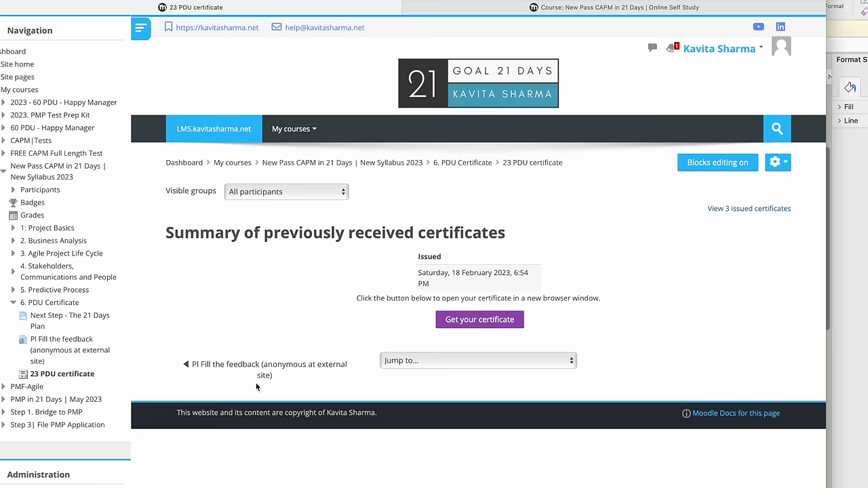
Open the earned certificate in its own window and highlight the recipient name and completion date
click(487, 319)
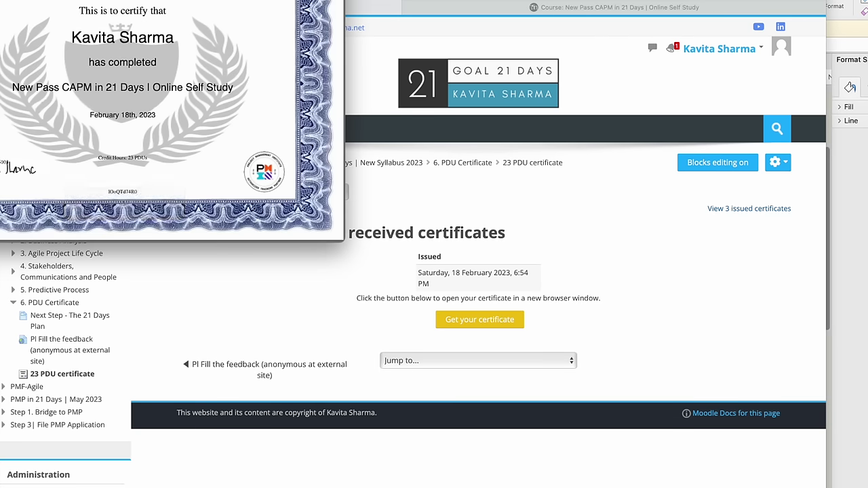
drag(17, 0, 220, 46)
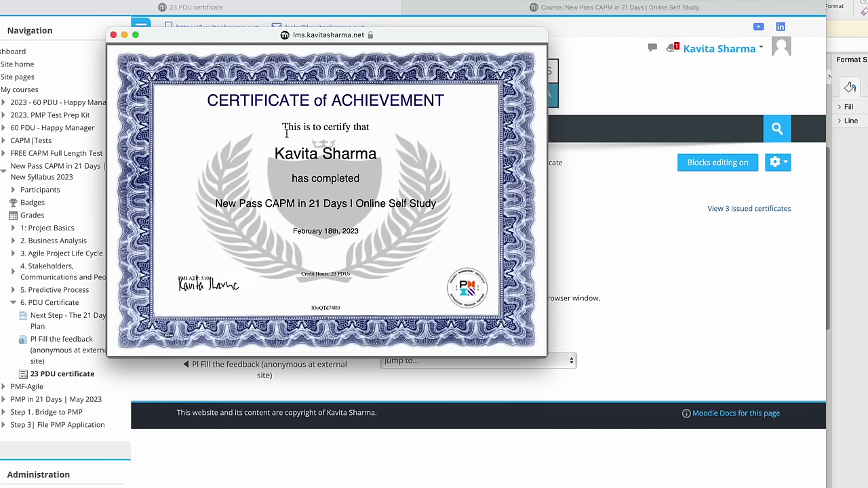
drag(276, 153, 334, 156)
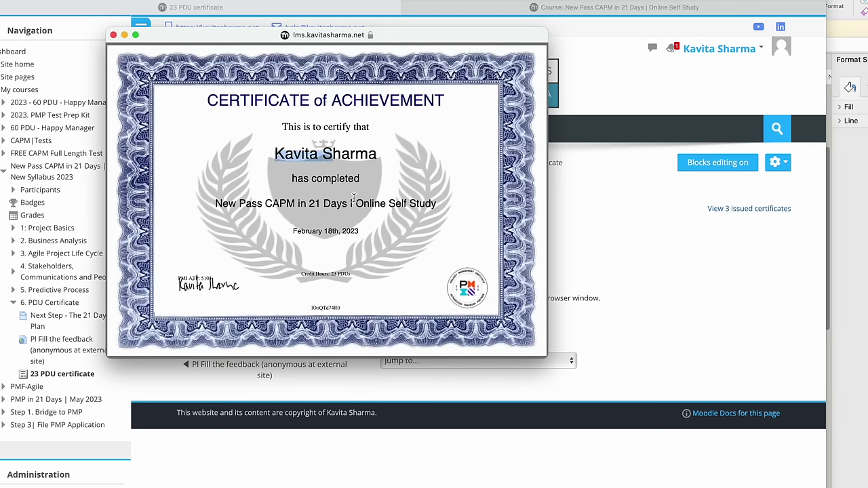
drag(293, 231, 361, 229)
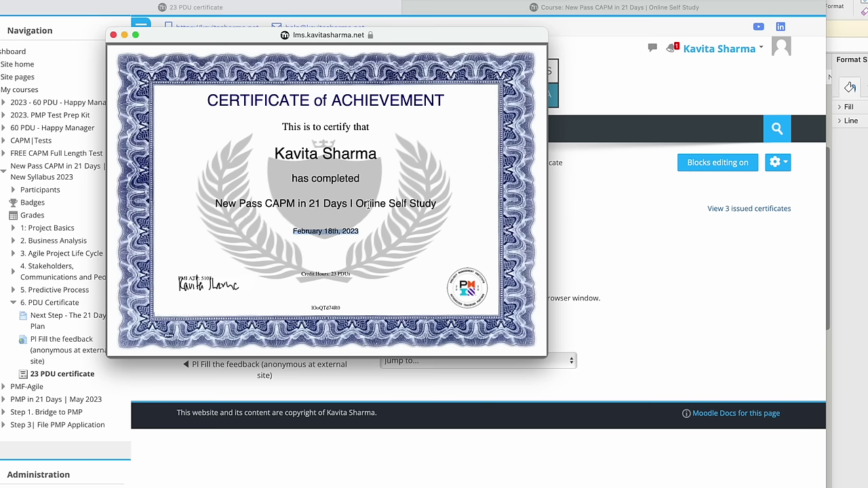
key(super+Tab)
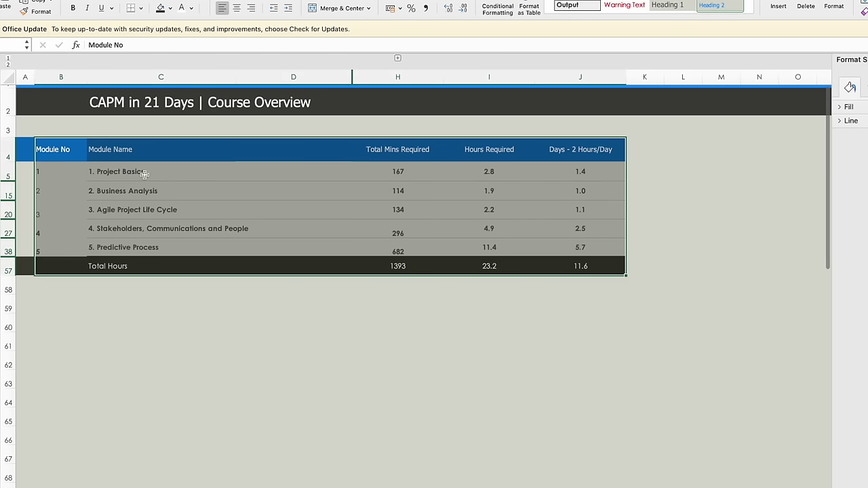
click(144, 175)
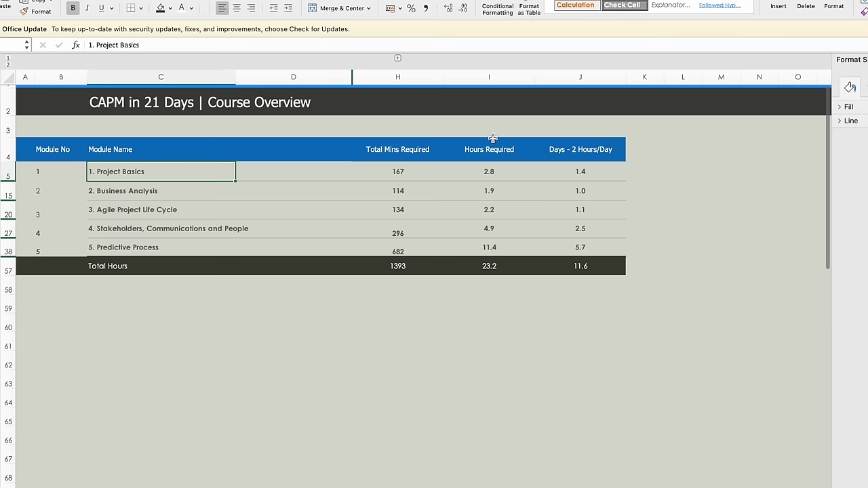
click(489, 171)
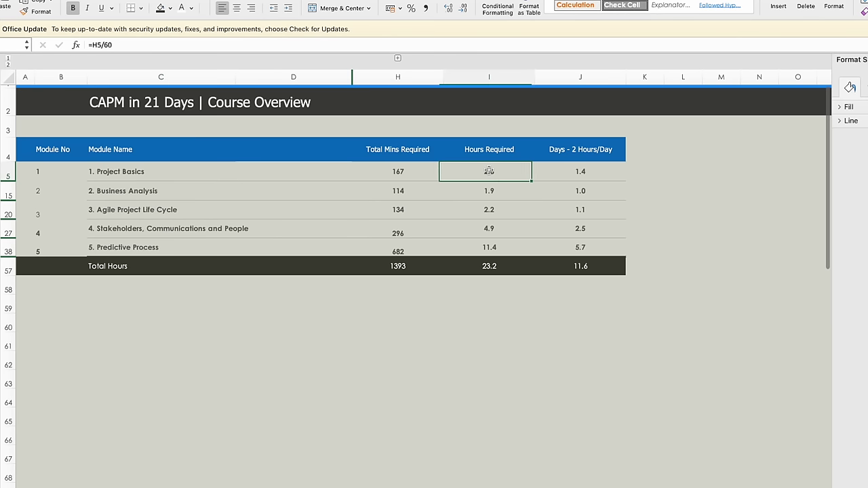
key(Right)
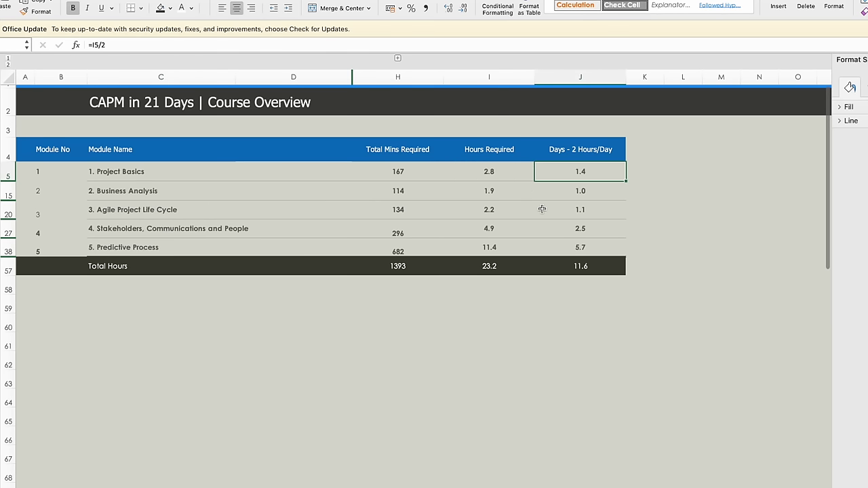
key(Left)
key(Left)
key(Left)
key(Left)
key(Right)
key(Right)
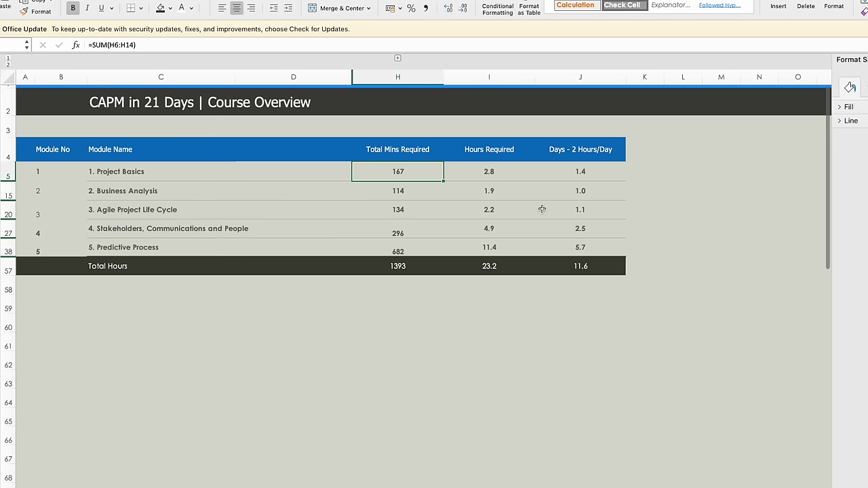
key(Right)
key(Right)
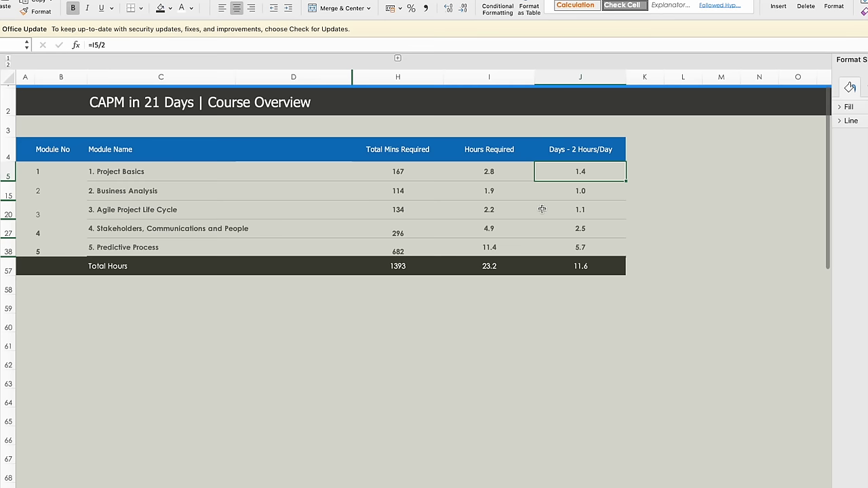
key(Up)
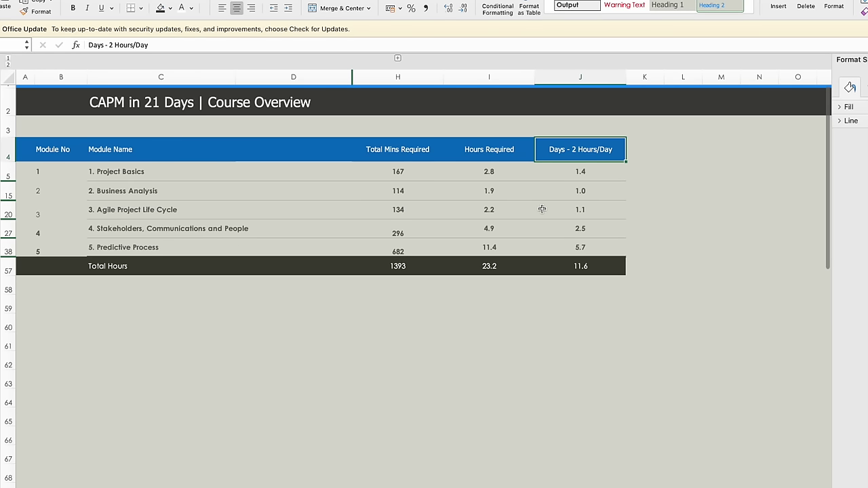
key(Down)
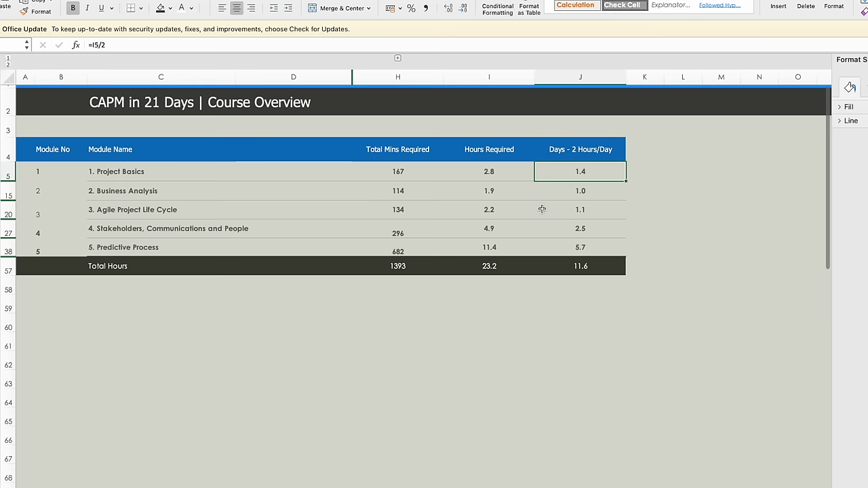
key(Left)
key(Left)
key(Left)
key(Left)
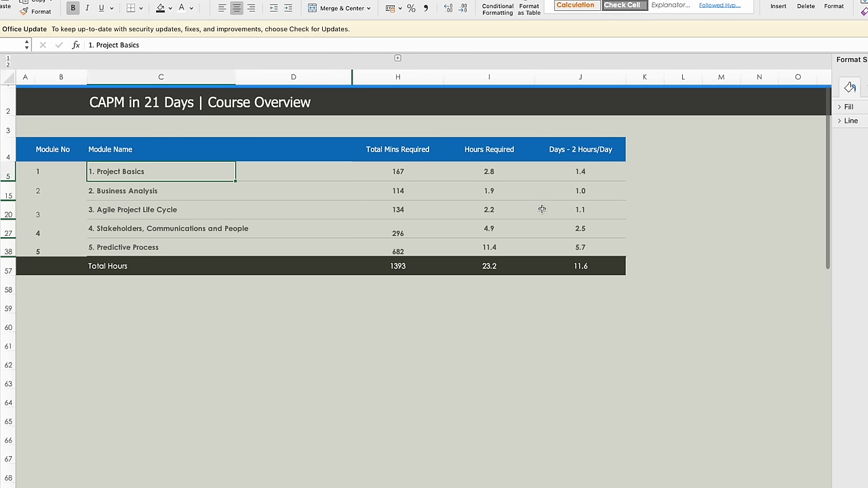
key(Right)
key(Right)
key(Right)
key(Right)
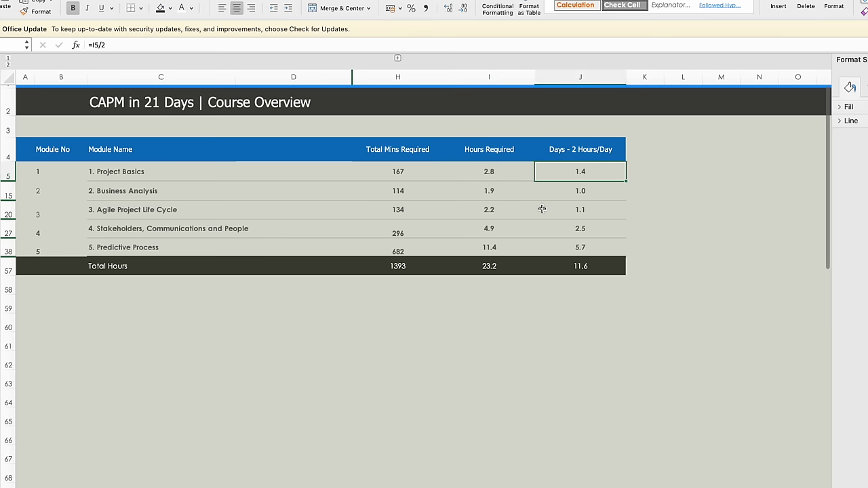
key(Down)
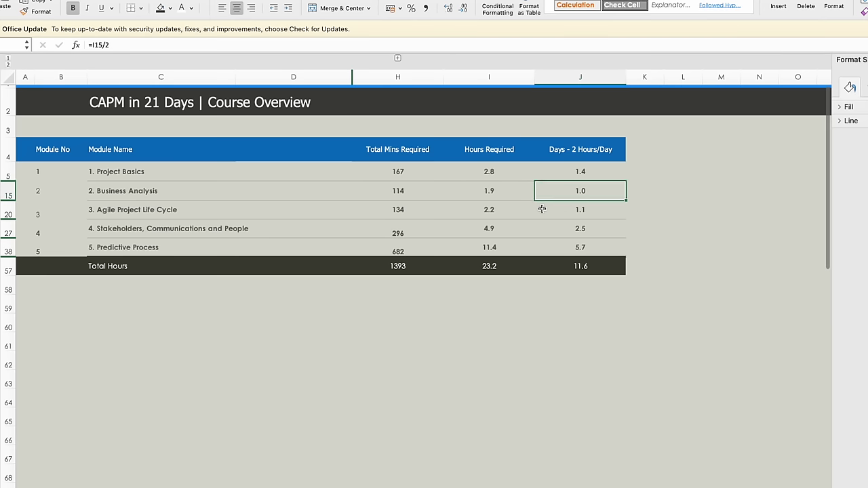
key(Down)
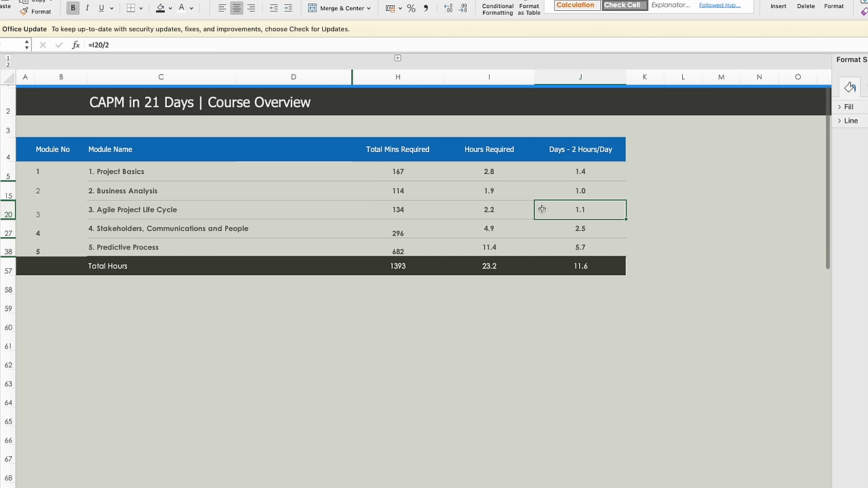
key(Down)
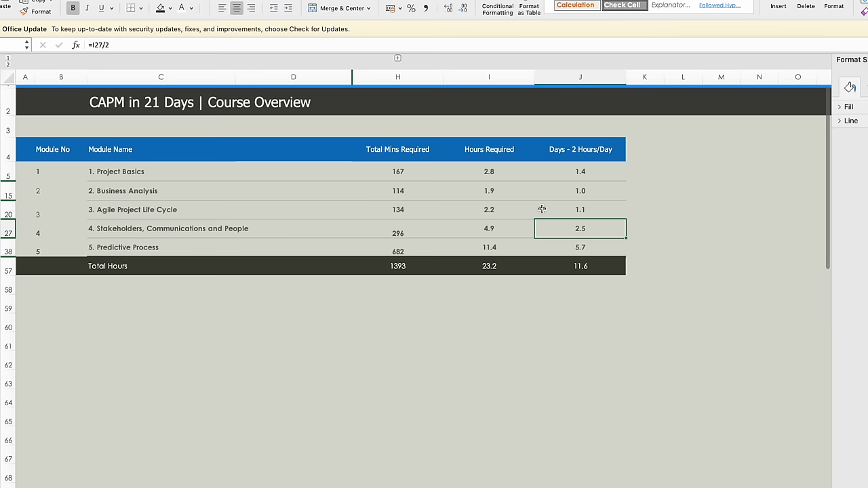
key(Left)
key(Right)
key(Down)
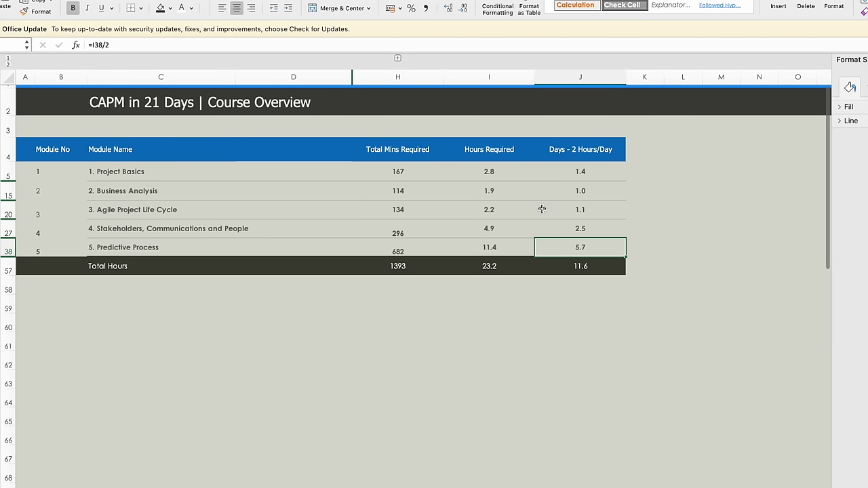
key(Left)
key(Left)
key(Left)
key(Left)
key(Right)
key(Right)
key(Right)
key(Right)
key(Right)
key(Left)
key(Up)
key(Up)
key(Up)
key(Up)
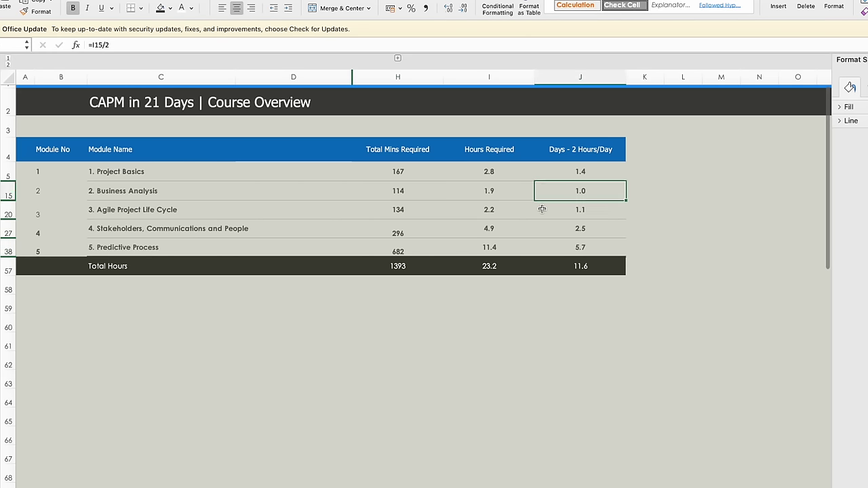
key(Down)
key(Down)
key(Down)
key(Down)
key(Down)
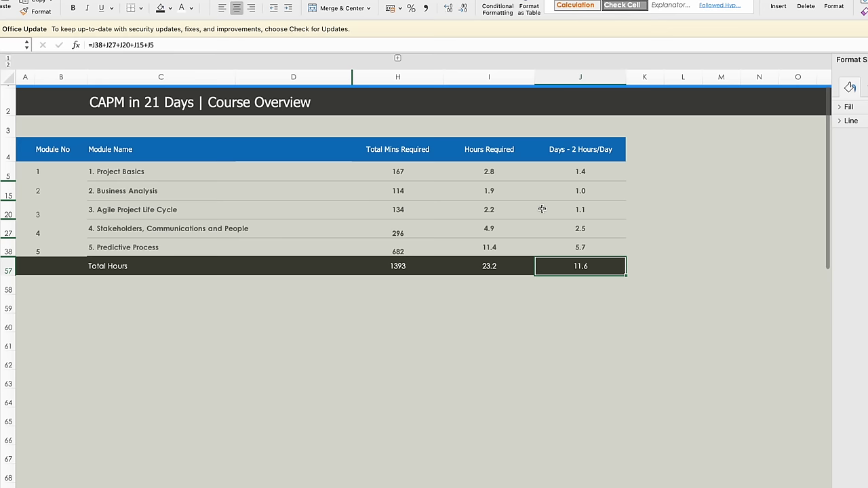
scroll(541, 209, right, 1)
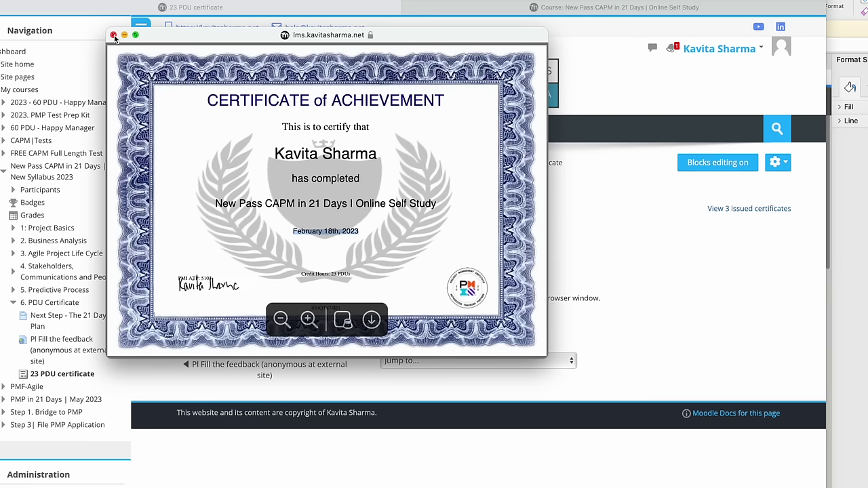
Close the certificate preview, return to the Dashboard, and browse the CAPM|Tests course sections
click(114, 35)
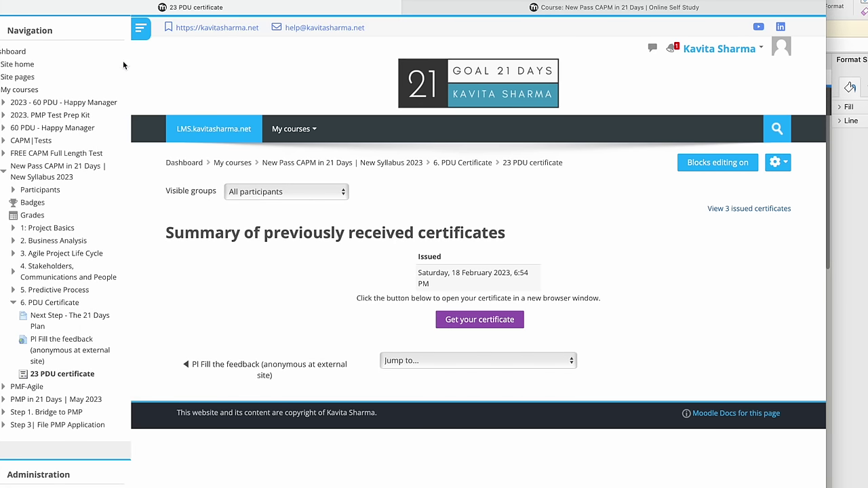
click(468, 79)
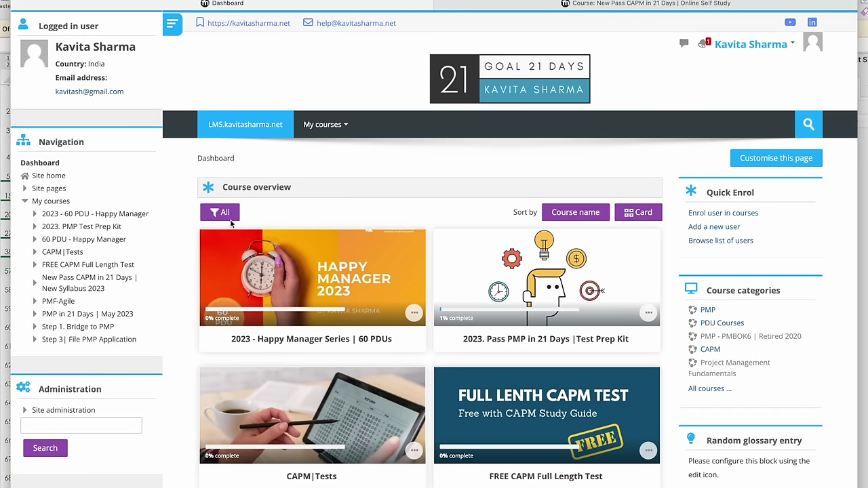
click(68, 253)
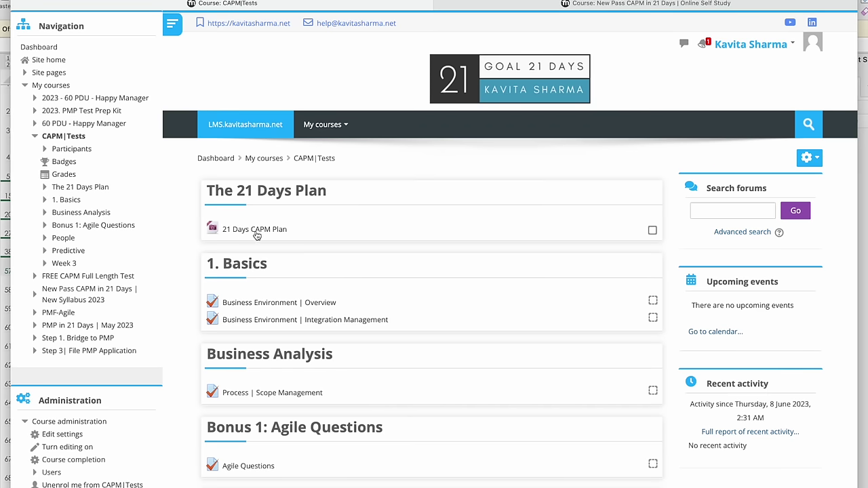
scroll(362, 323, down, 2)
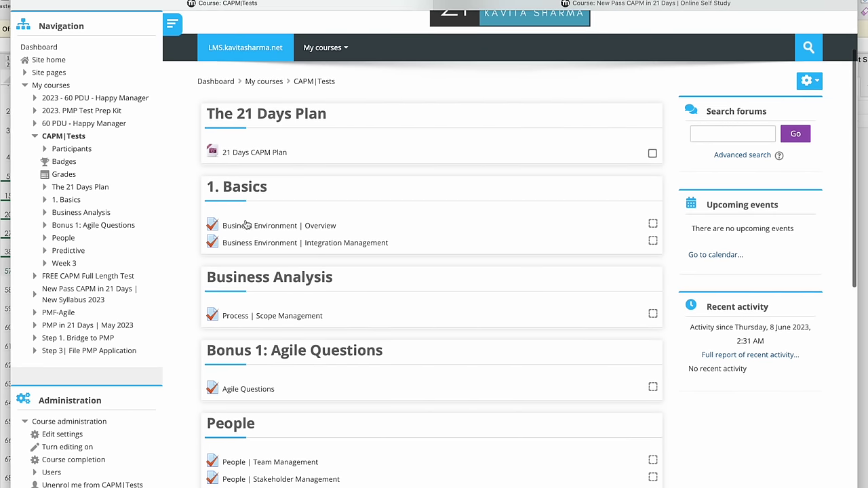
scroll(249, 298, down, 6)
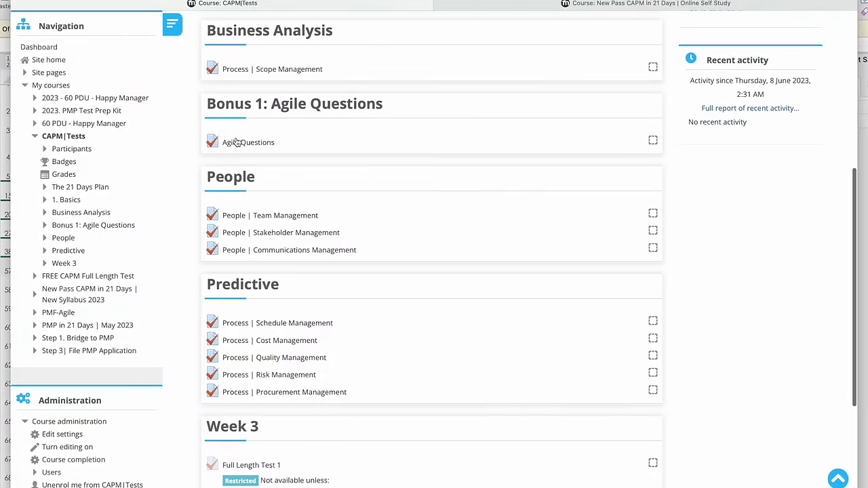
scroll(248, 320, down, 5)
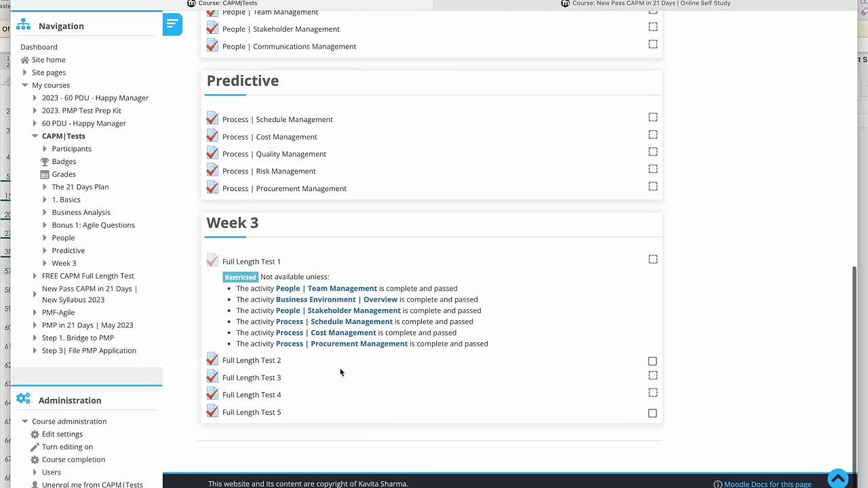
scroll(340, 368, up, 10)
scroll(340, 368, down, 7)
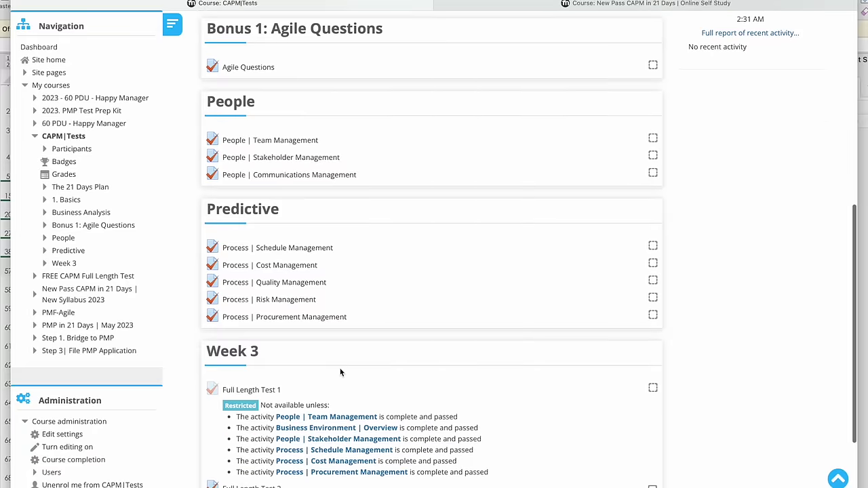
scroll(340, 368, down, 2)
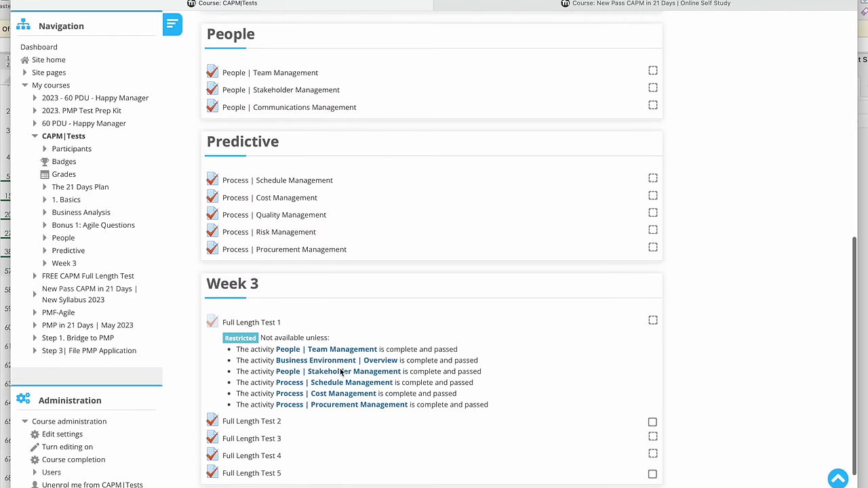
scroll(341, 372, down, 2)
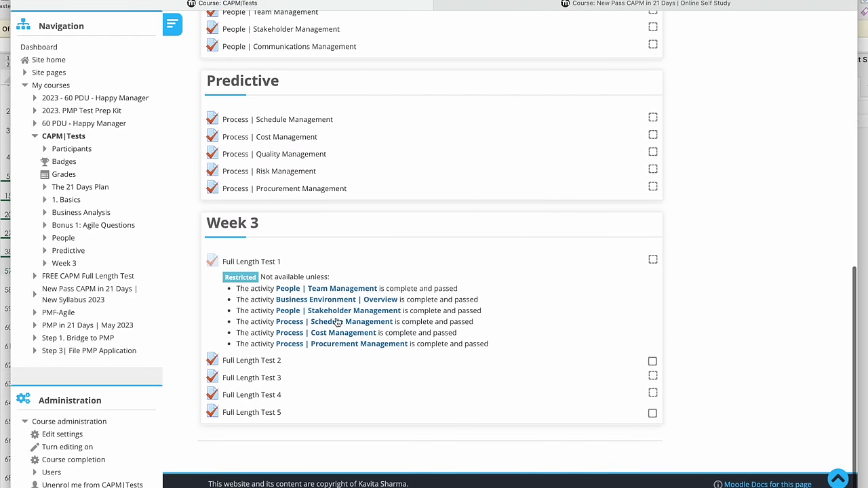
scroll(337, 322, up, 15)
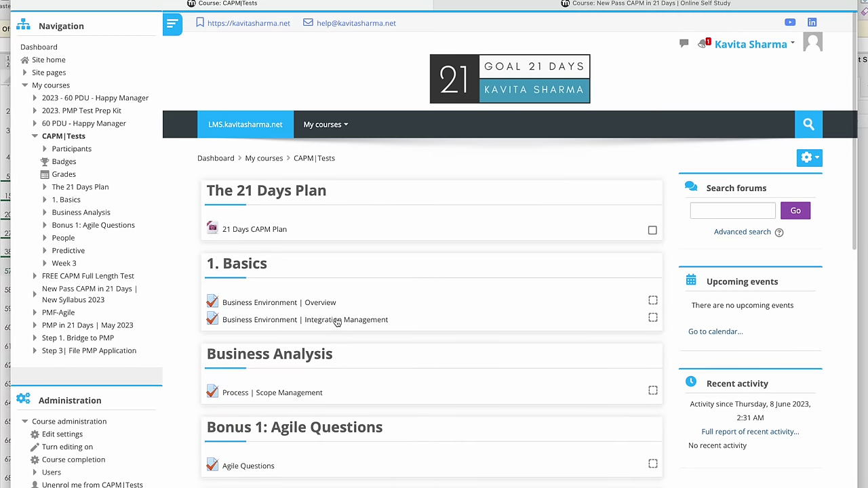